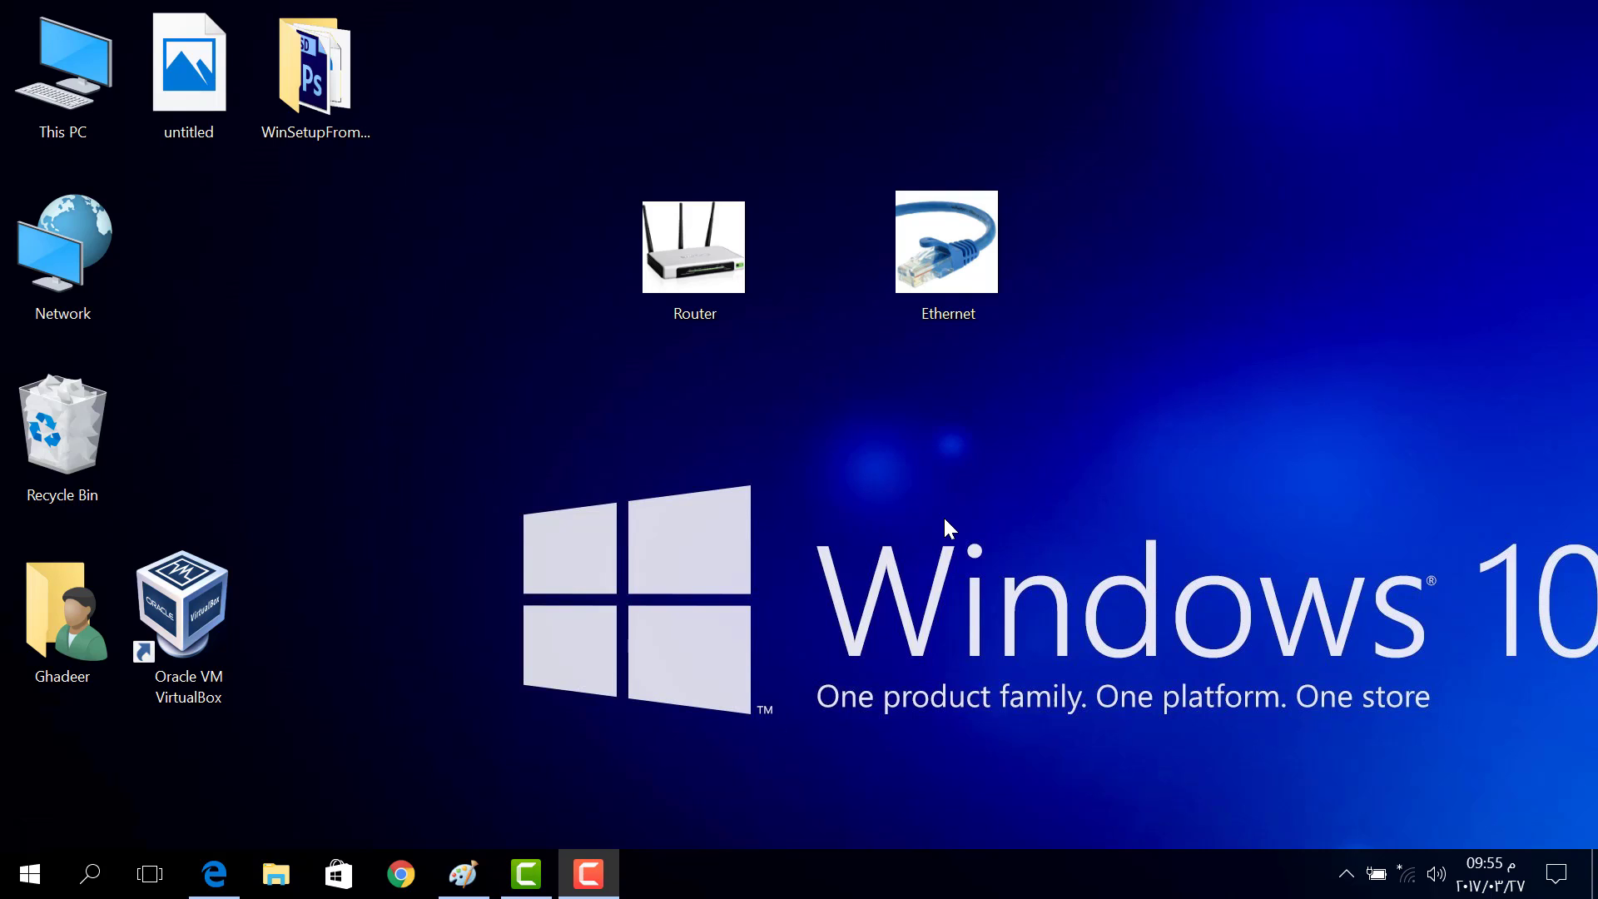
View the Ethernet and Router pictures from the desktop, then close them and select the Router picture
{"action": "double_click", "coordinate": [946, 288]}
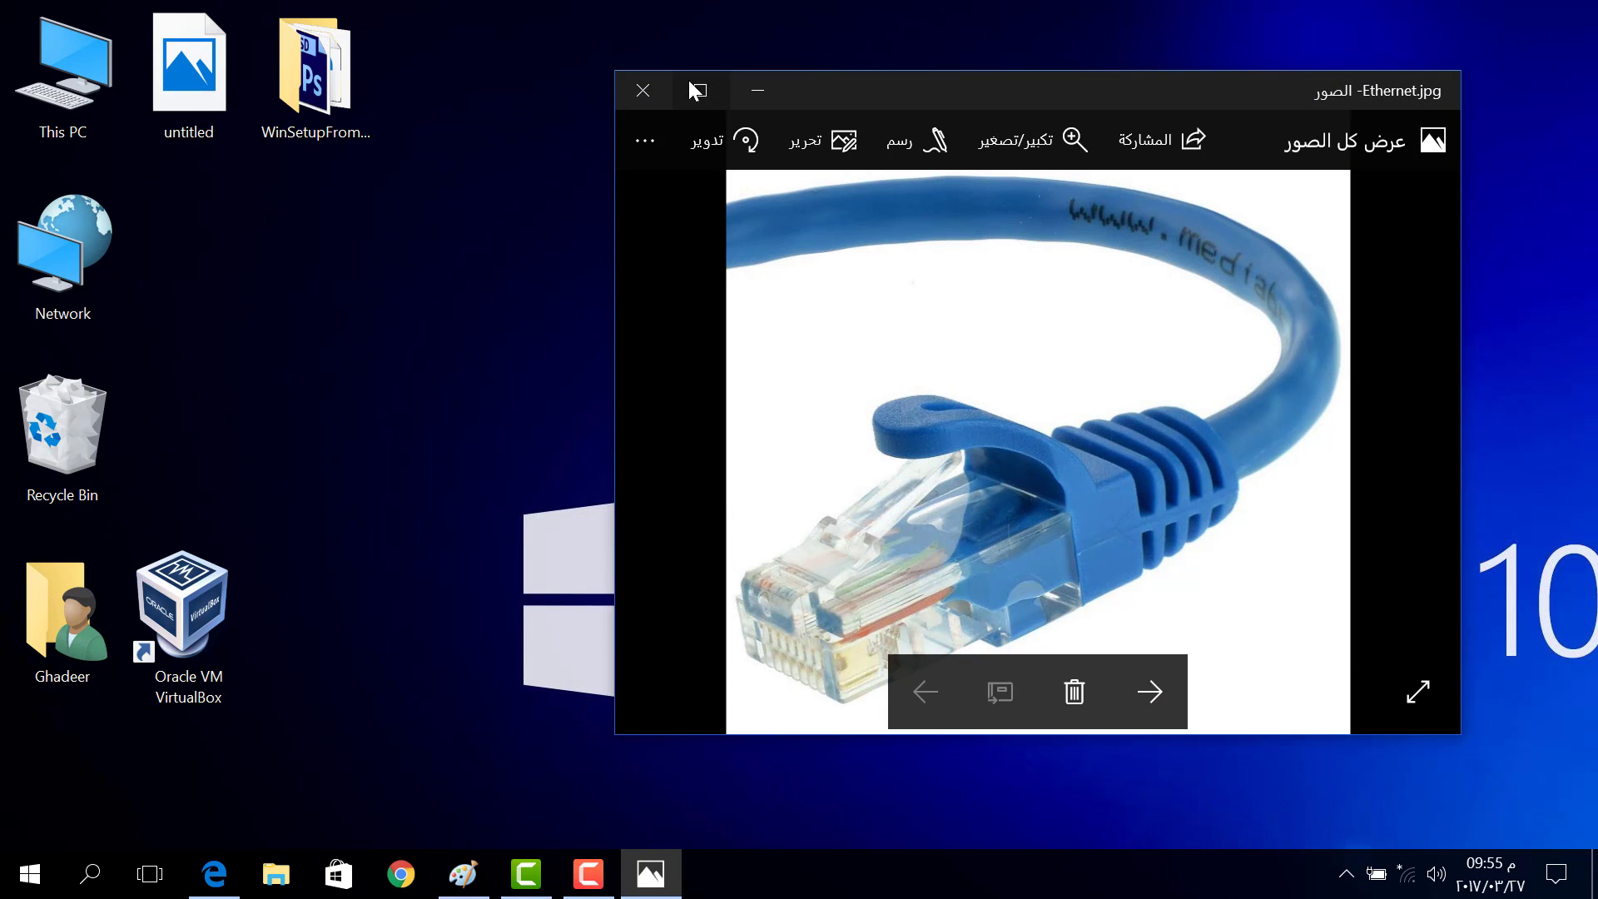
{"action": "left_click", "coordinate": [697, 89]}
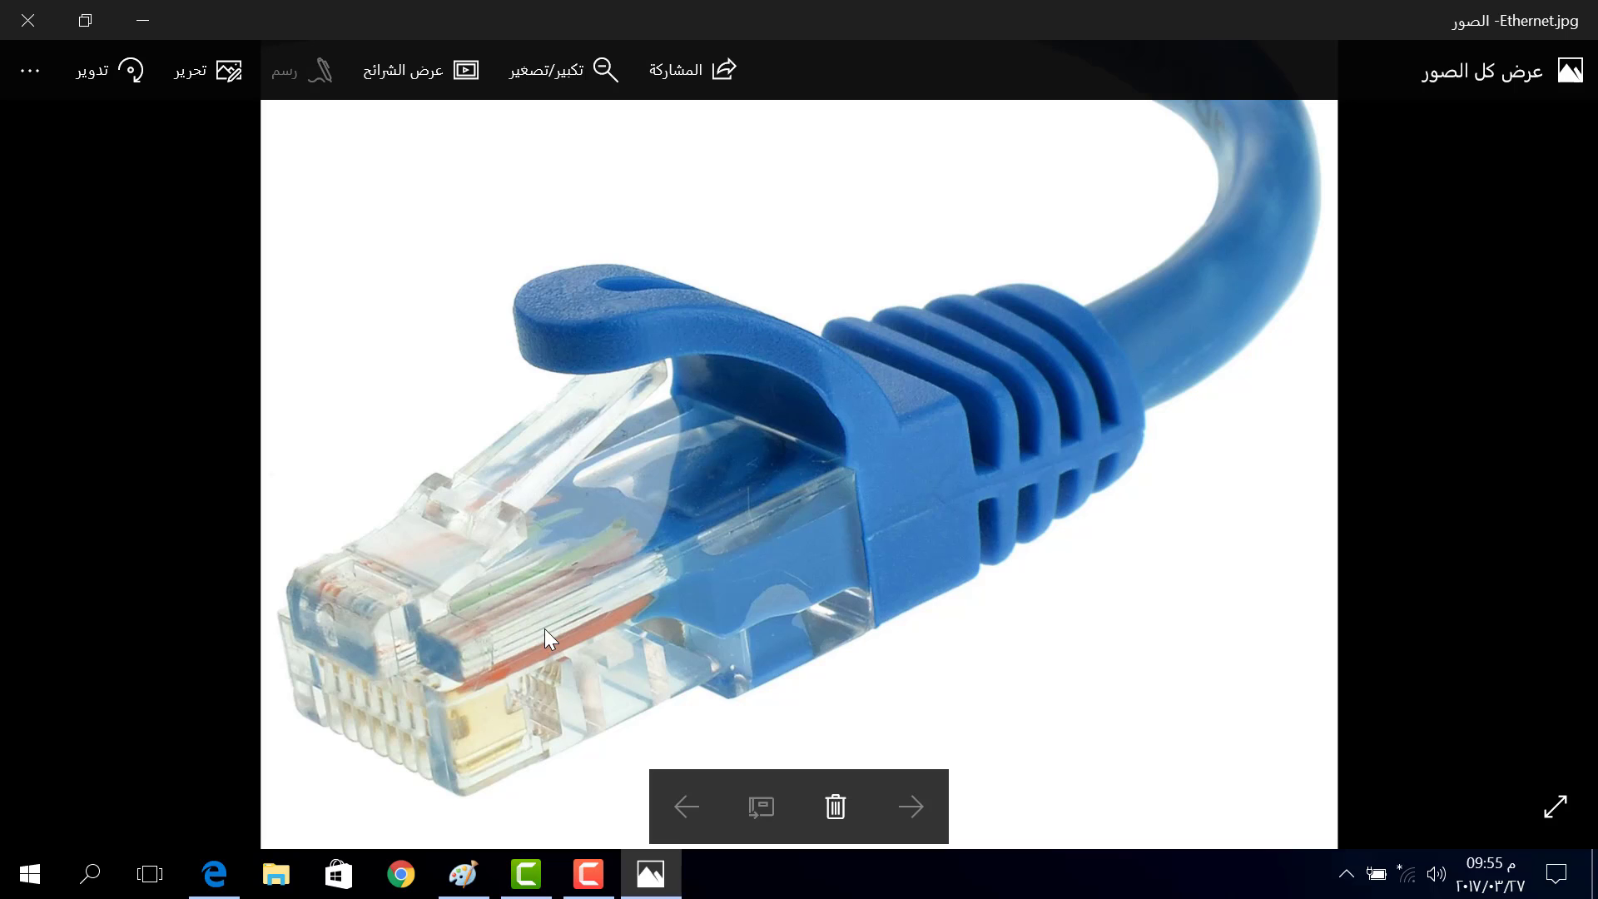
{"action": "left_click", "coordinate": [34, 18]}
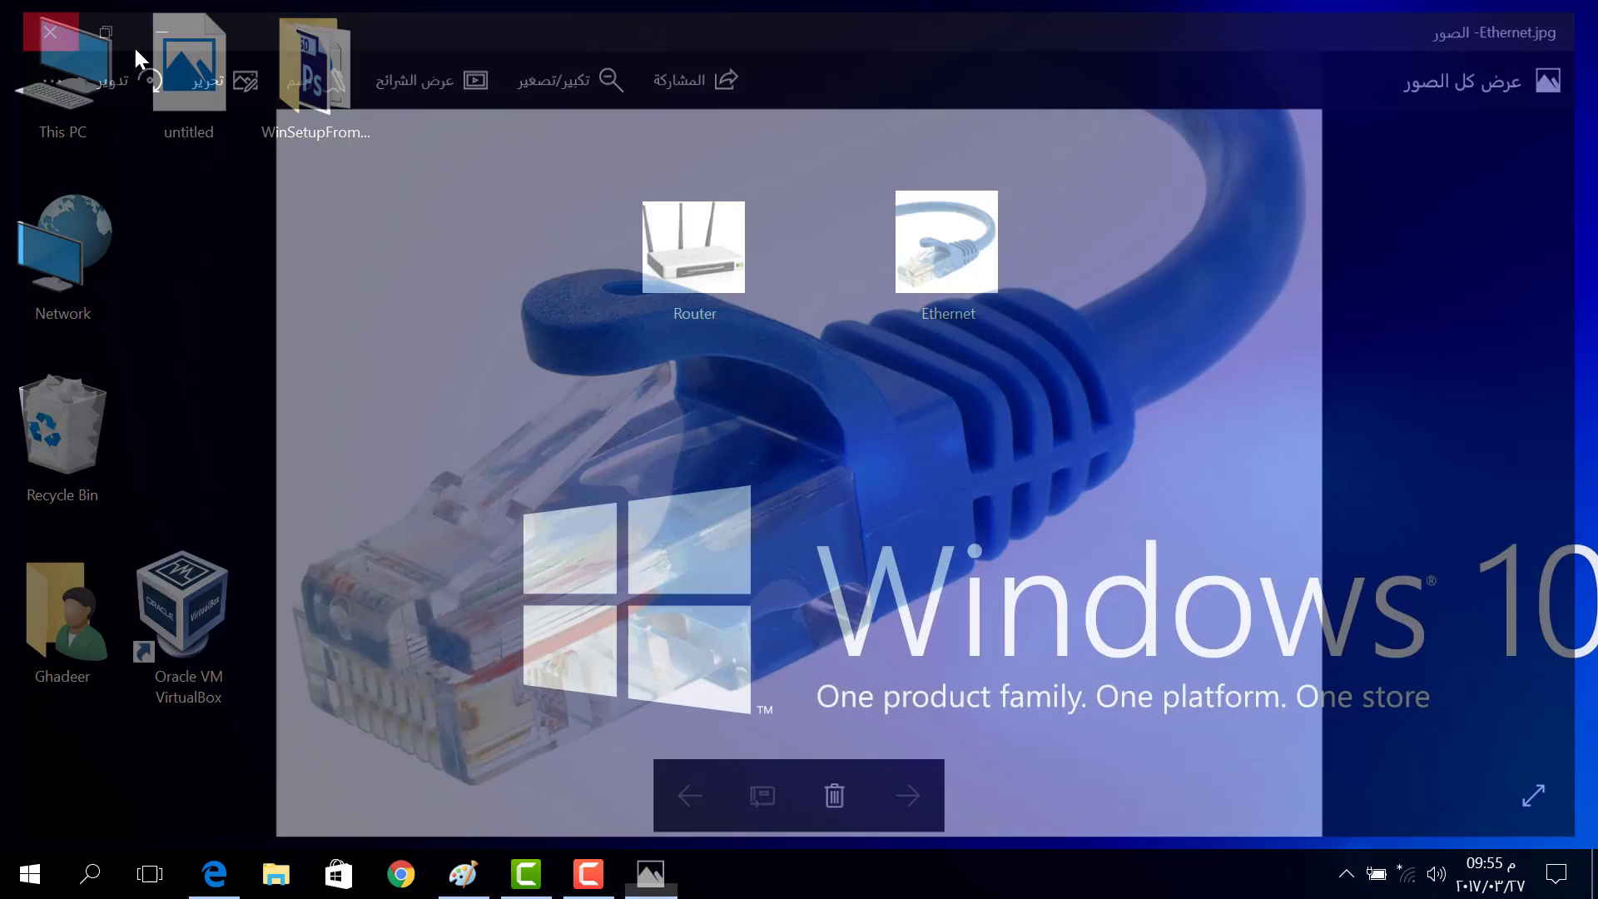
{"action": "double_click", "coordinate": [726, 292]}
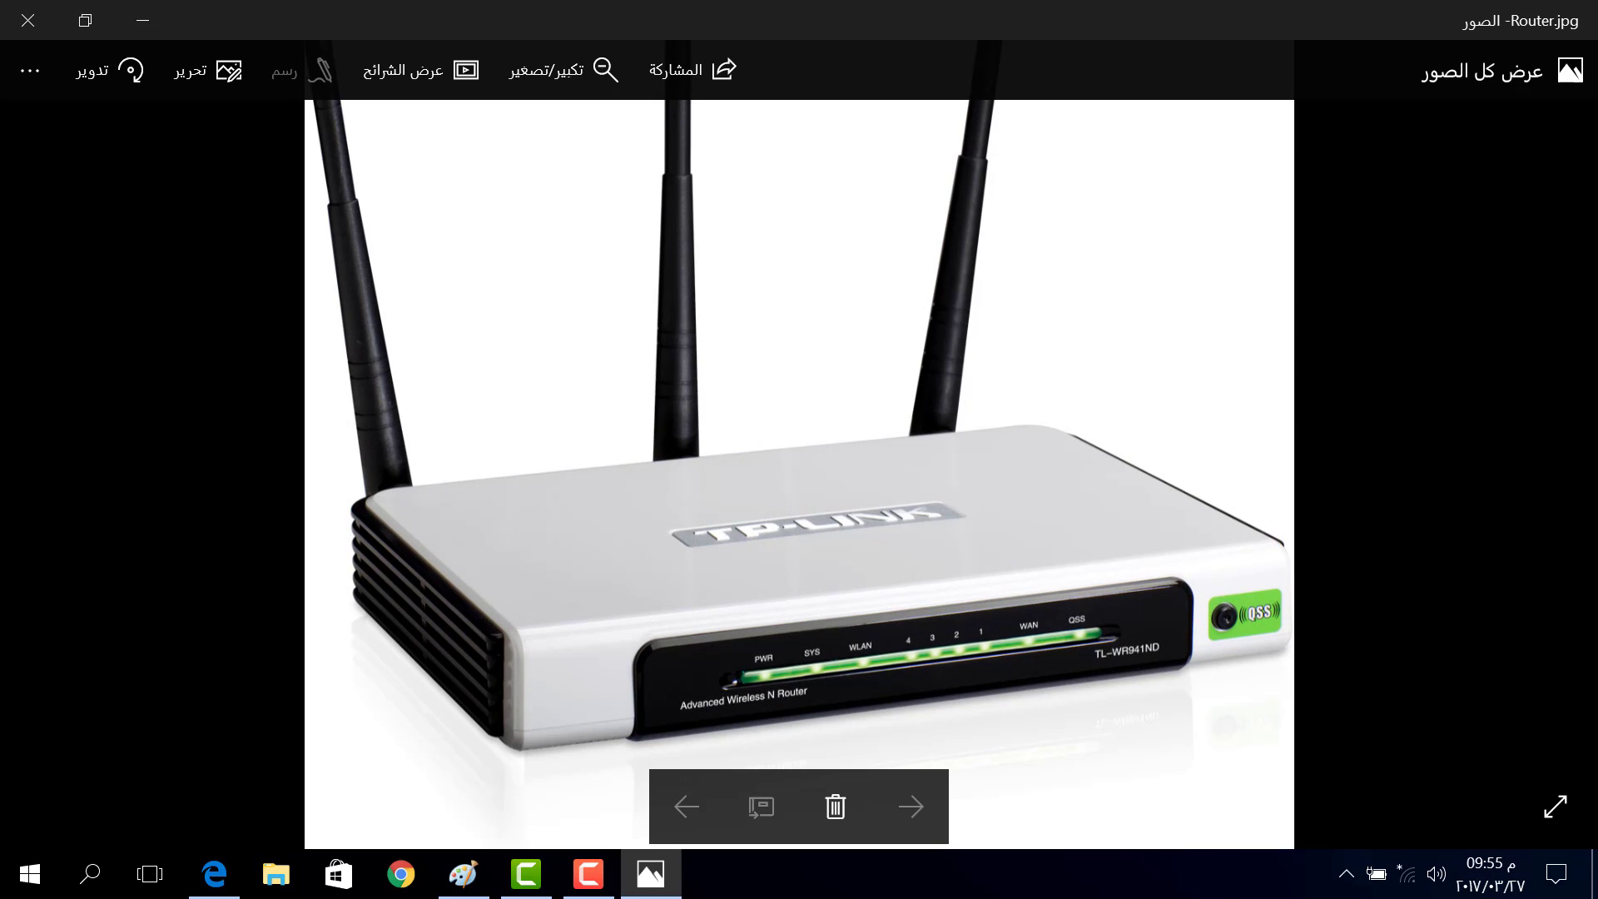
{"action": "left_click", "coordinate": [27, 20]}
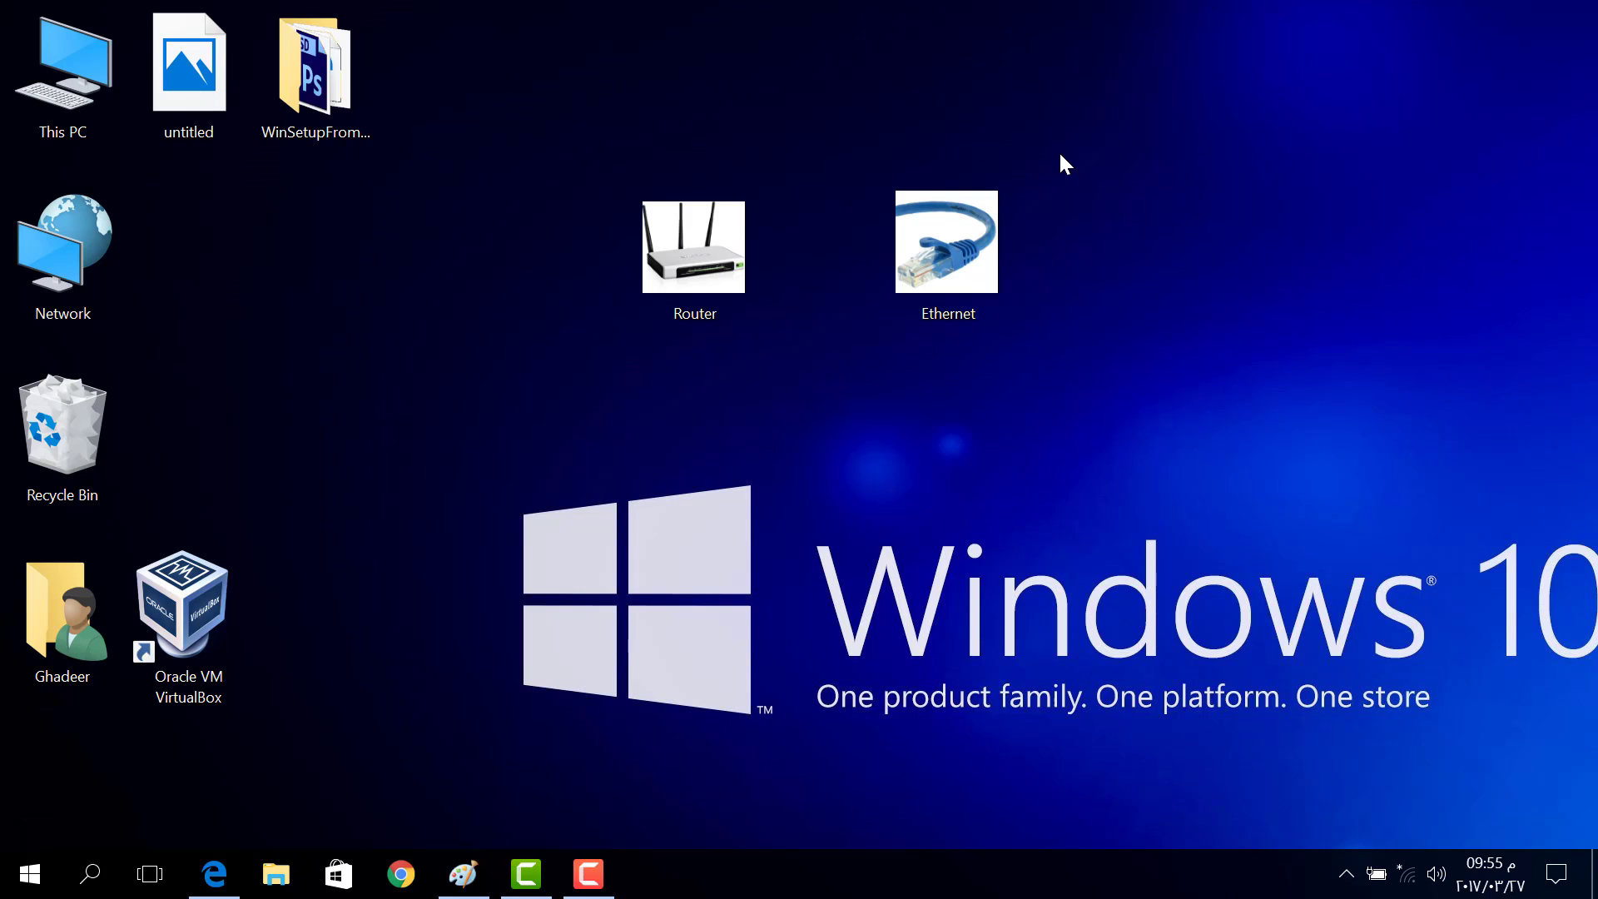
{"action": "left_click_drag", "start_coordinate": [831, 71], "coordinate": [449, 436]}
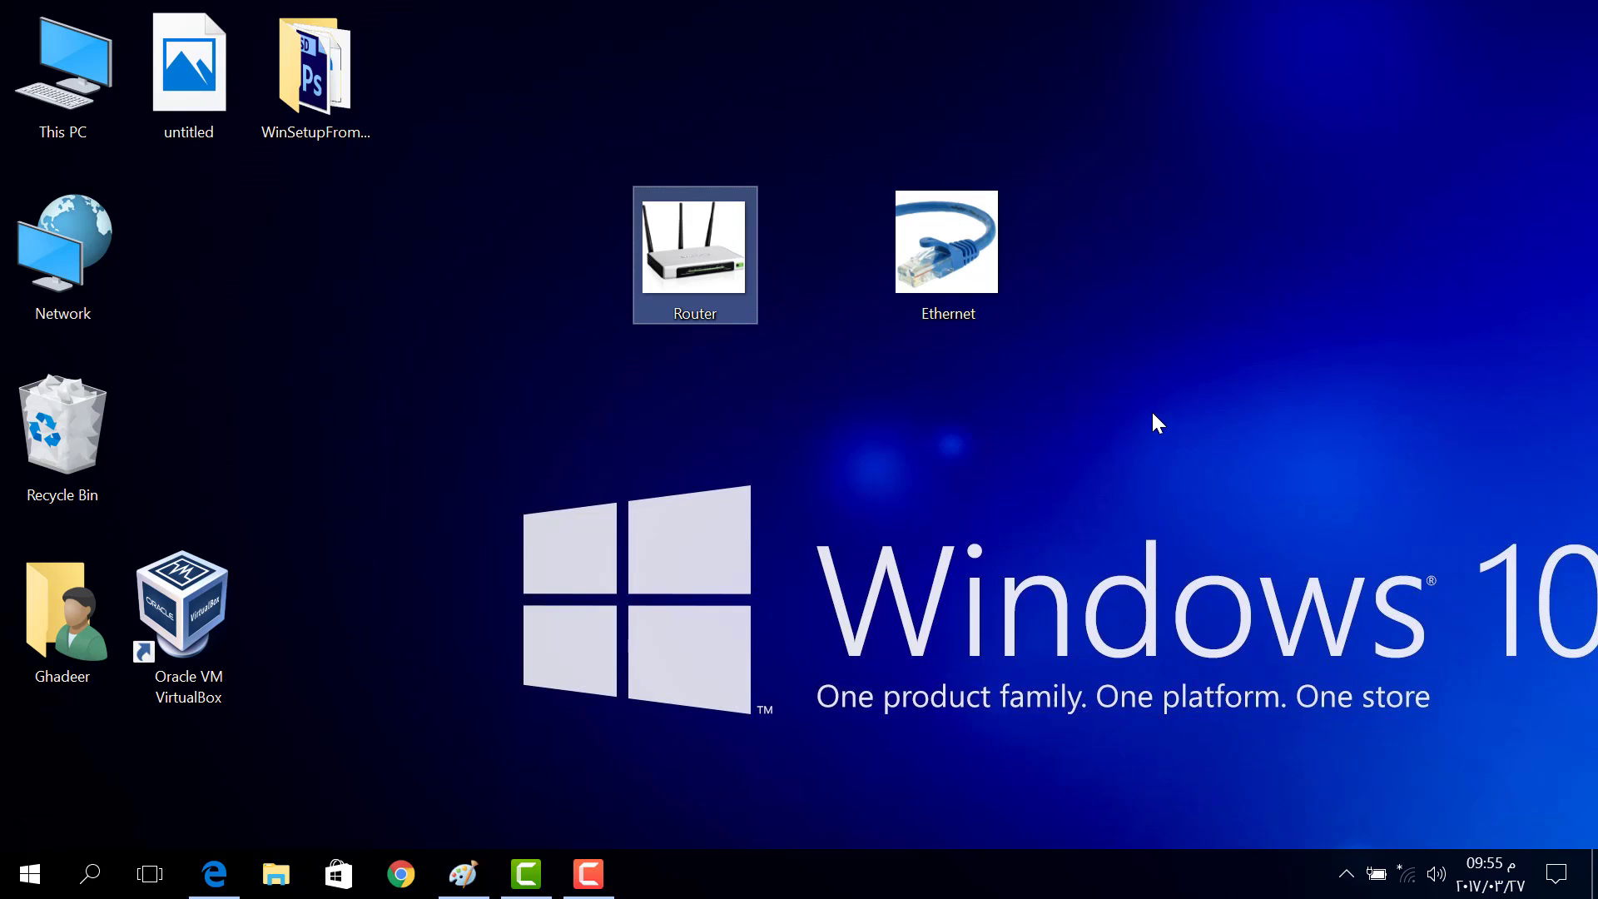
Pick AL_RAYAH-PC_Network from the tray Wi-Fi list and start connecting to it
{"action": "mouse_move", "coordinate": [1405, 891]}
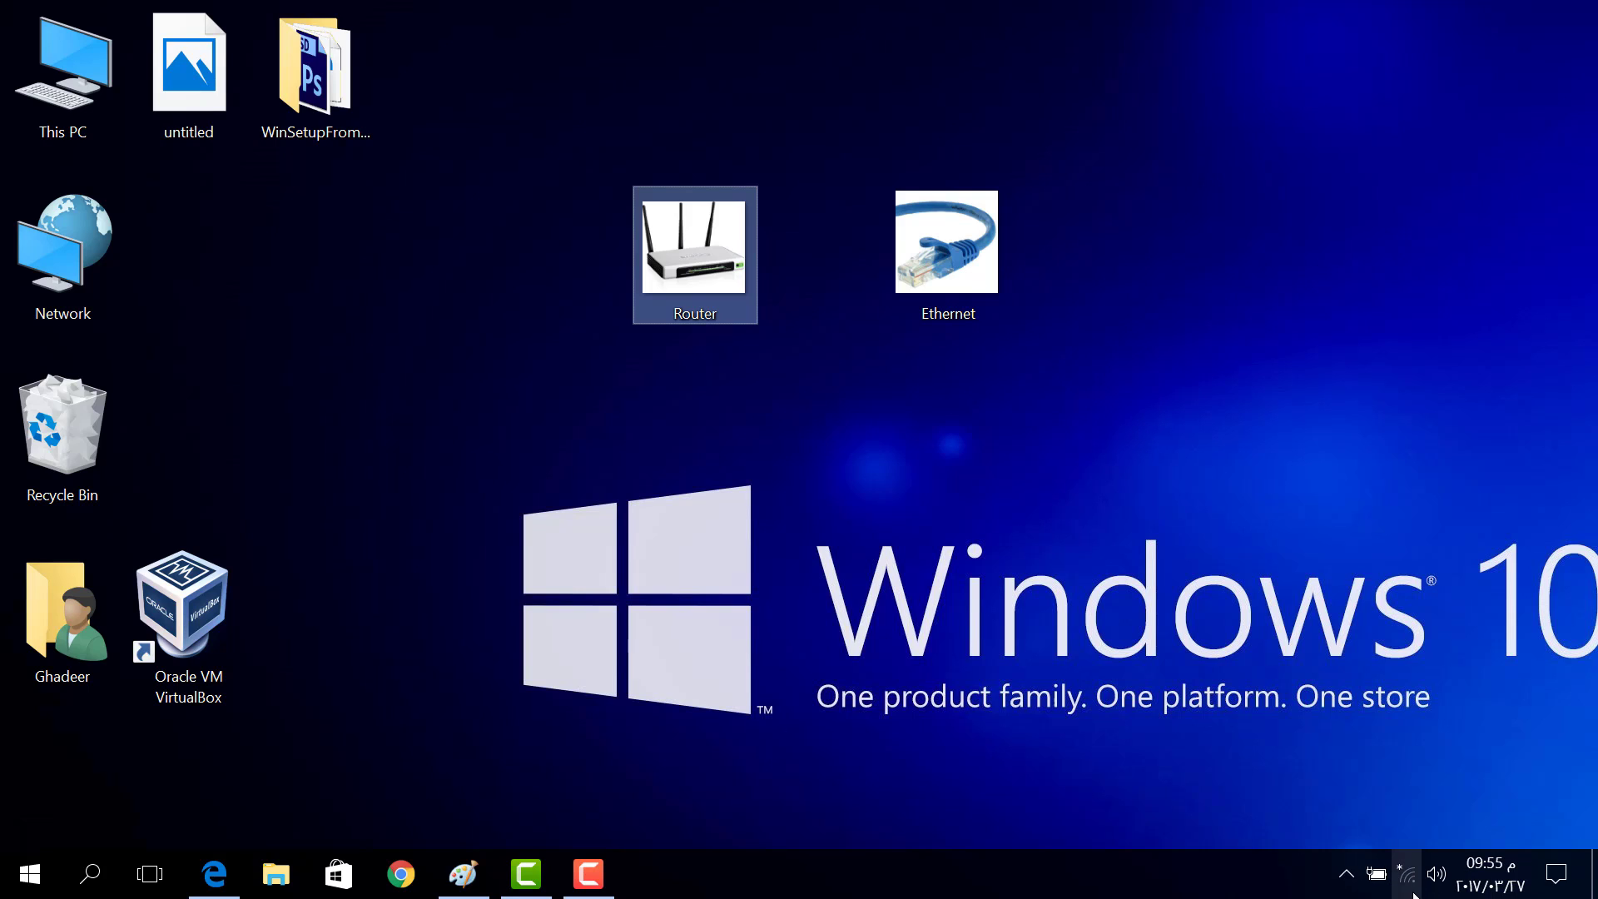
{"action": "left_click", "coordinate": [1413, 892]}
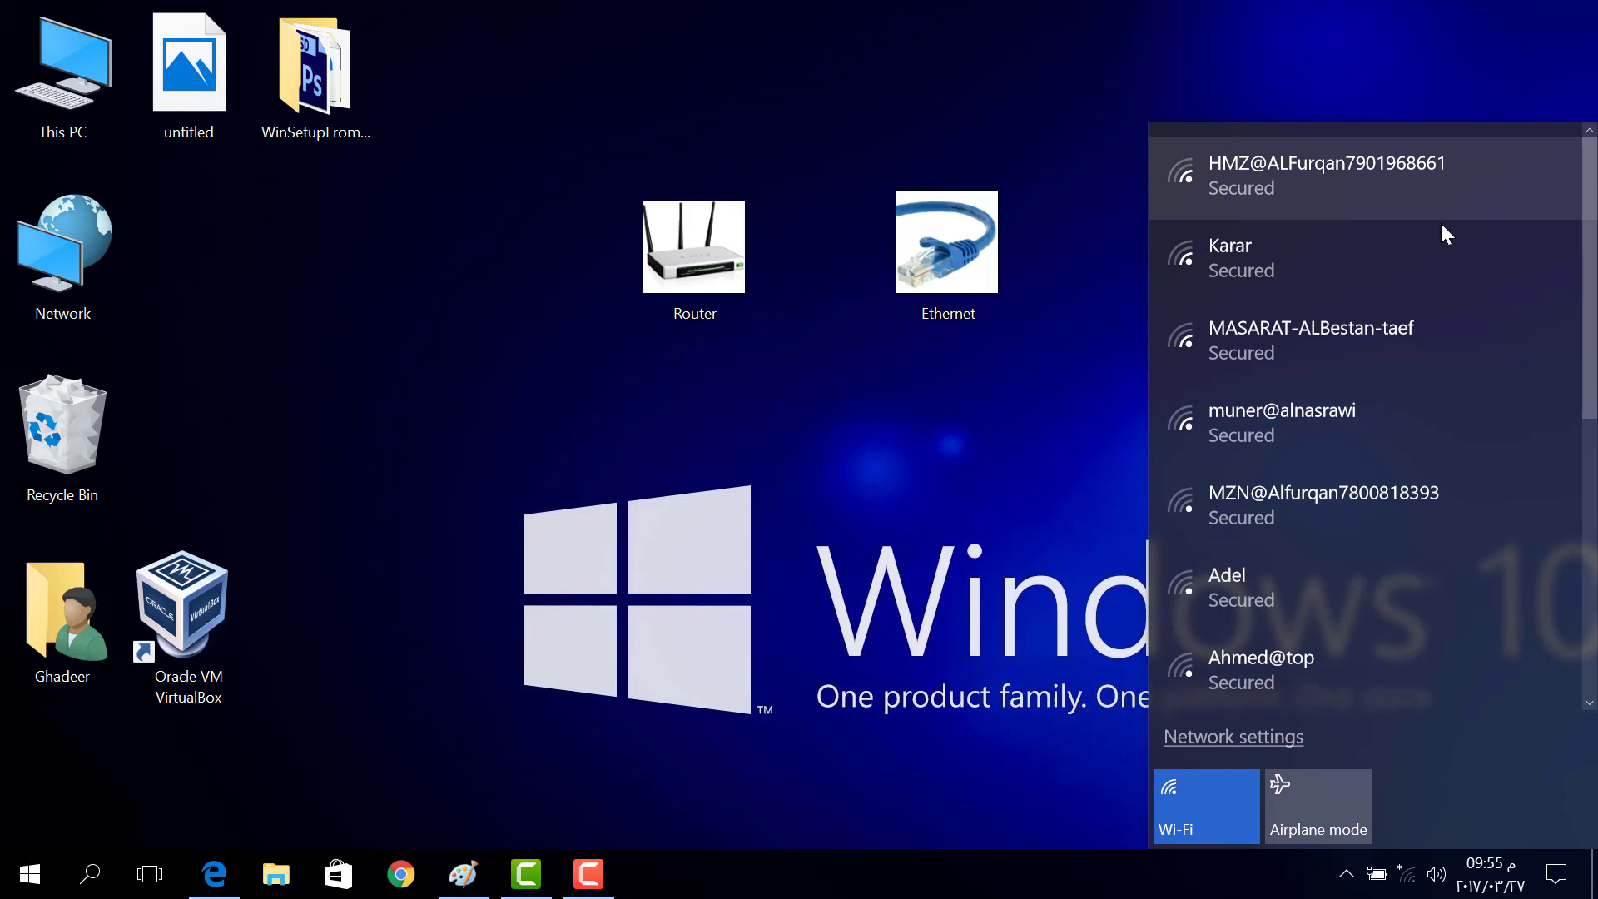
{"action": "scroll", "coordinate": [1592, 250], "scroll_direction": "down", "scroll_amount": 5}
{"action": "scroll", "coordinate": [1591, 283], "scroll_direction": "up", "scroll_amount": 6}
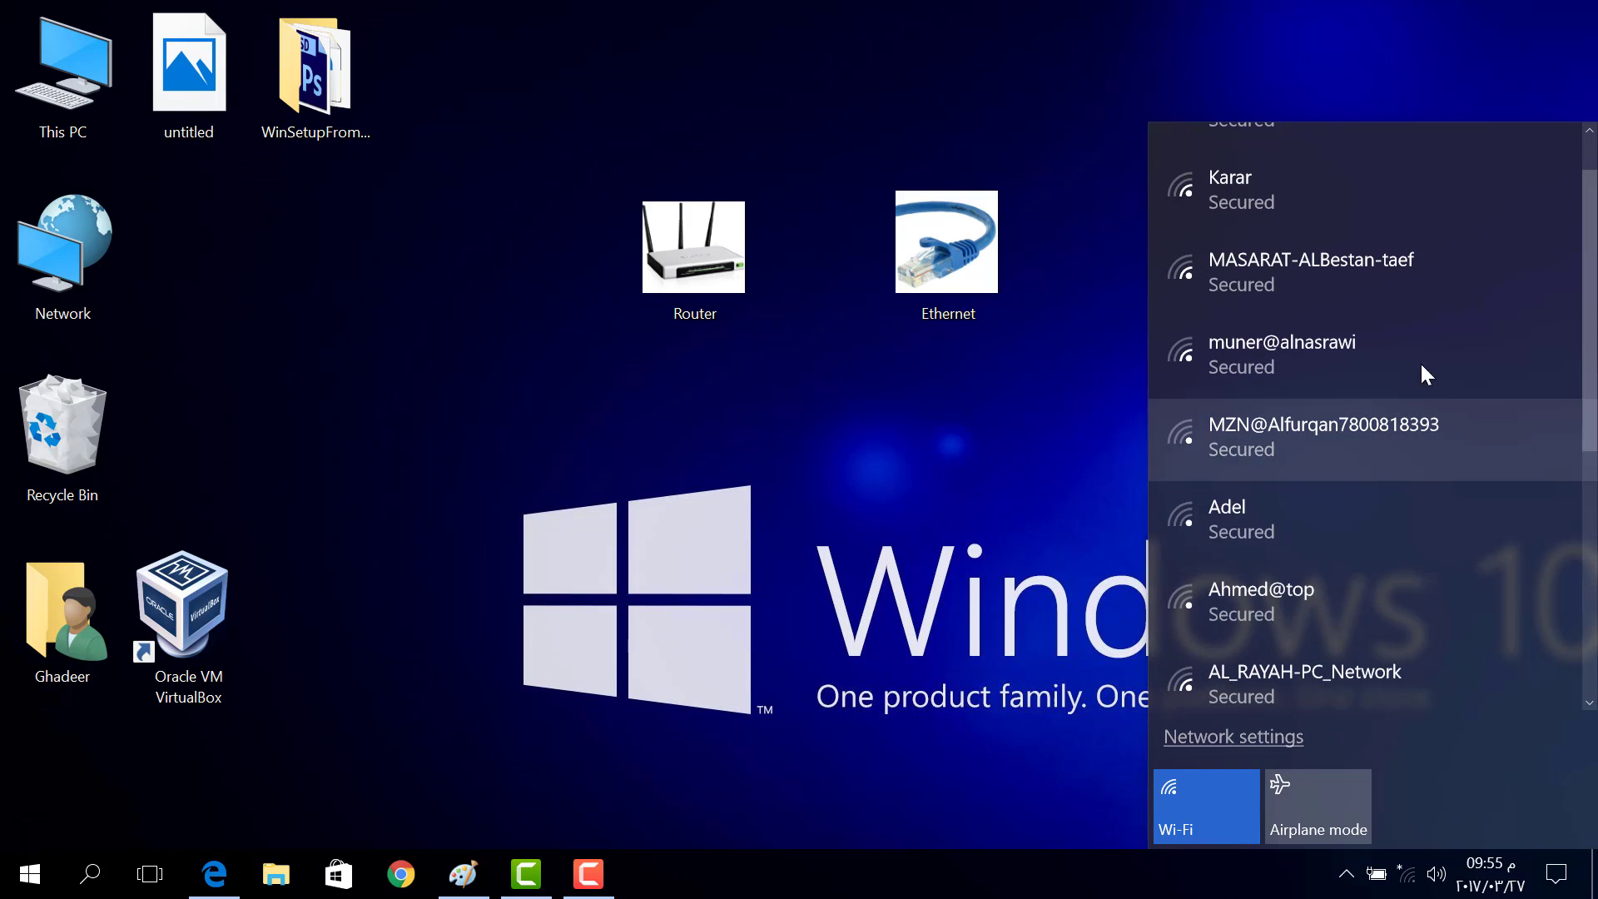
{"action": "scroll", "coordinate": [1549, 308], "scroll_direction": "down", "scroll_amount": 1}
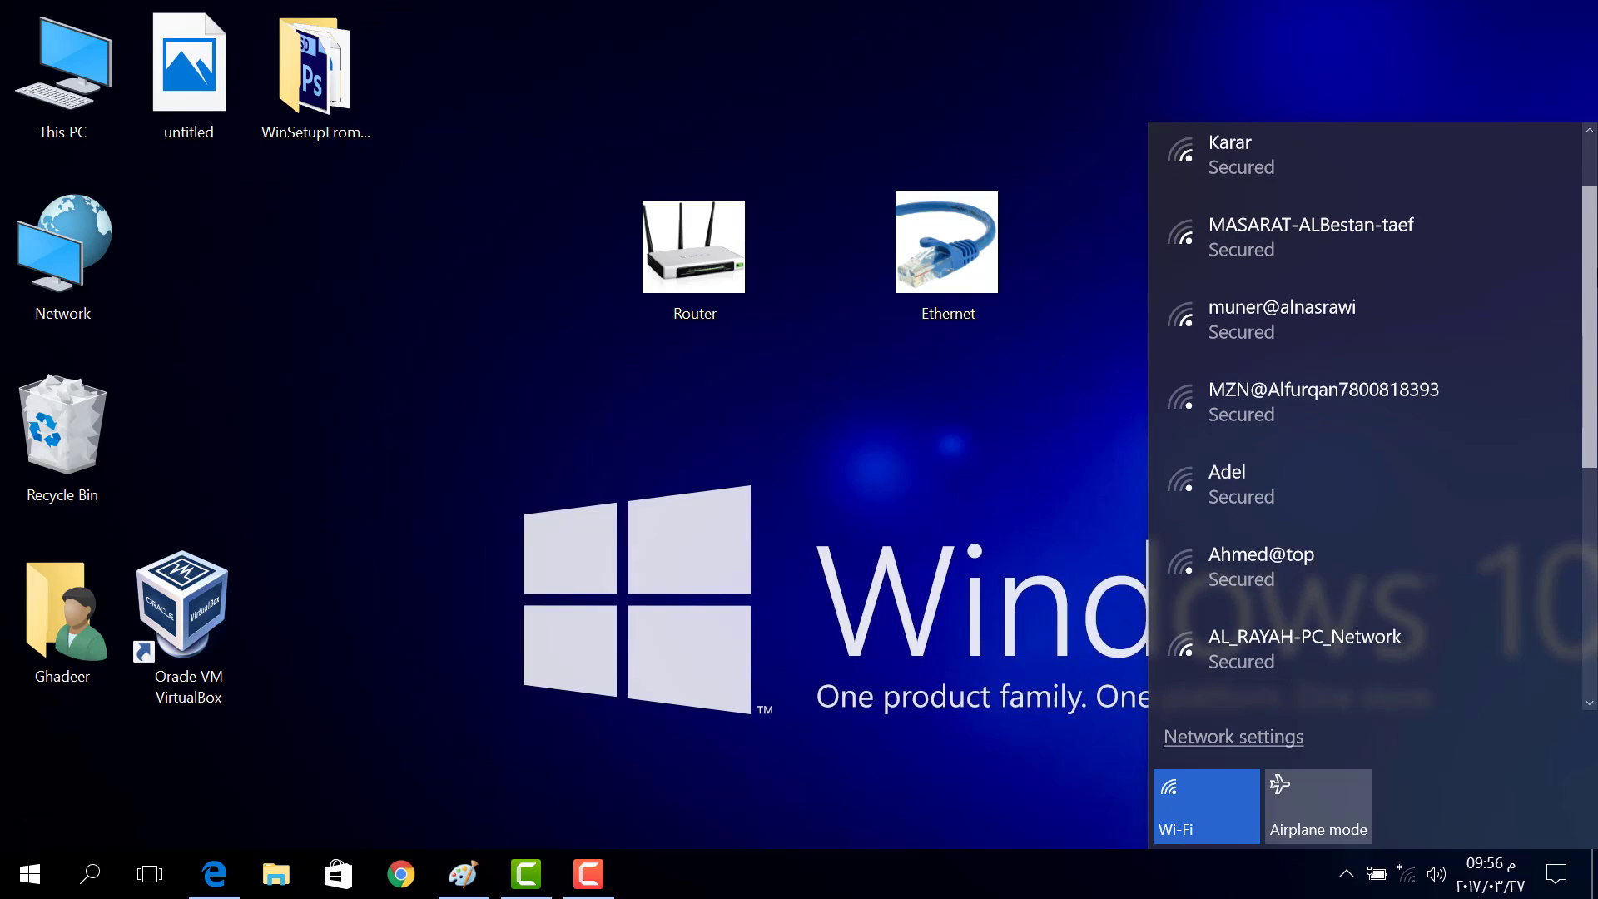
{"action": "left_click", "coordinate": [1341, 643]}
{"action": "left_click", "coordinate": [1453, 665]}
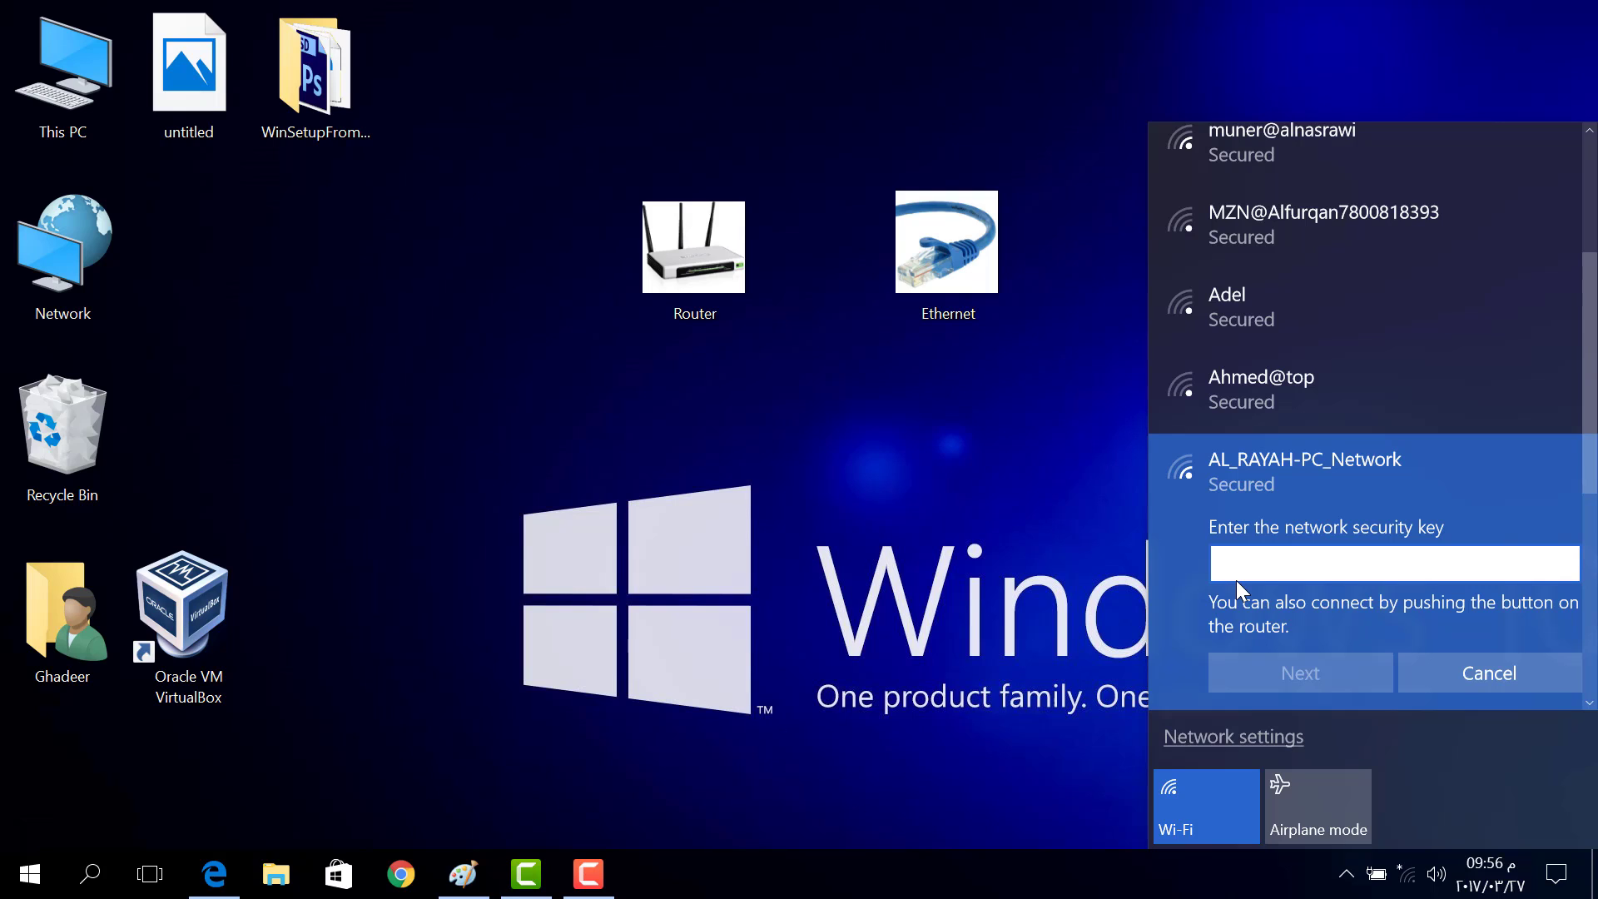
Submit the network security key to join AL_RAYAH-PC_Network, check its entry, and bring up Edge
{"action": "type", "text": "1234567"}
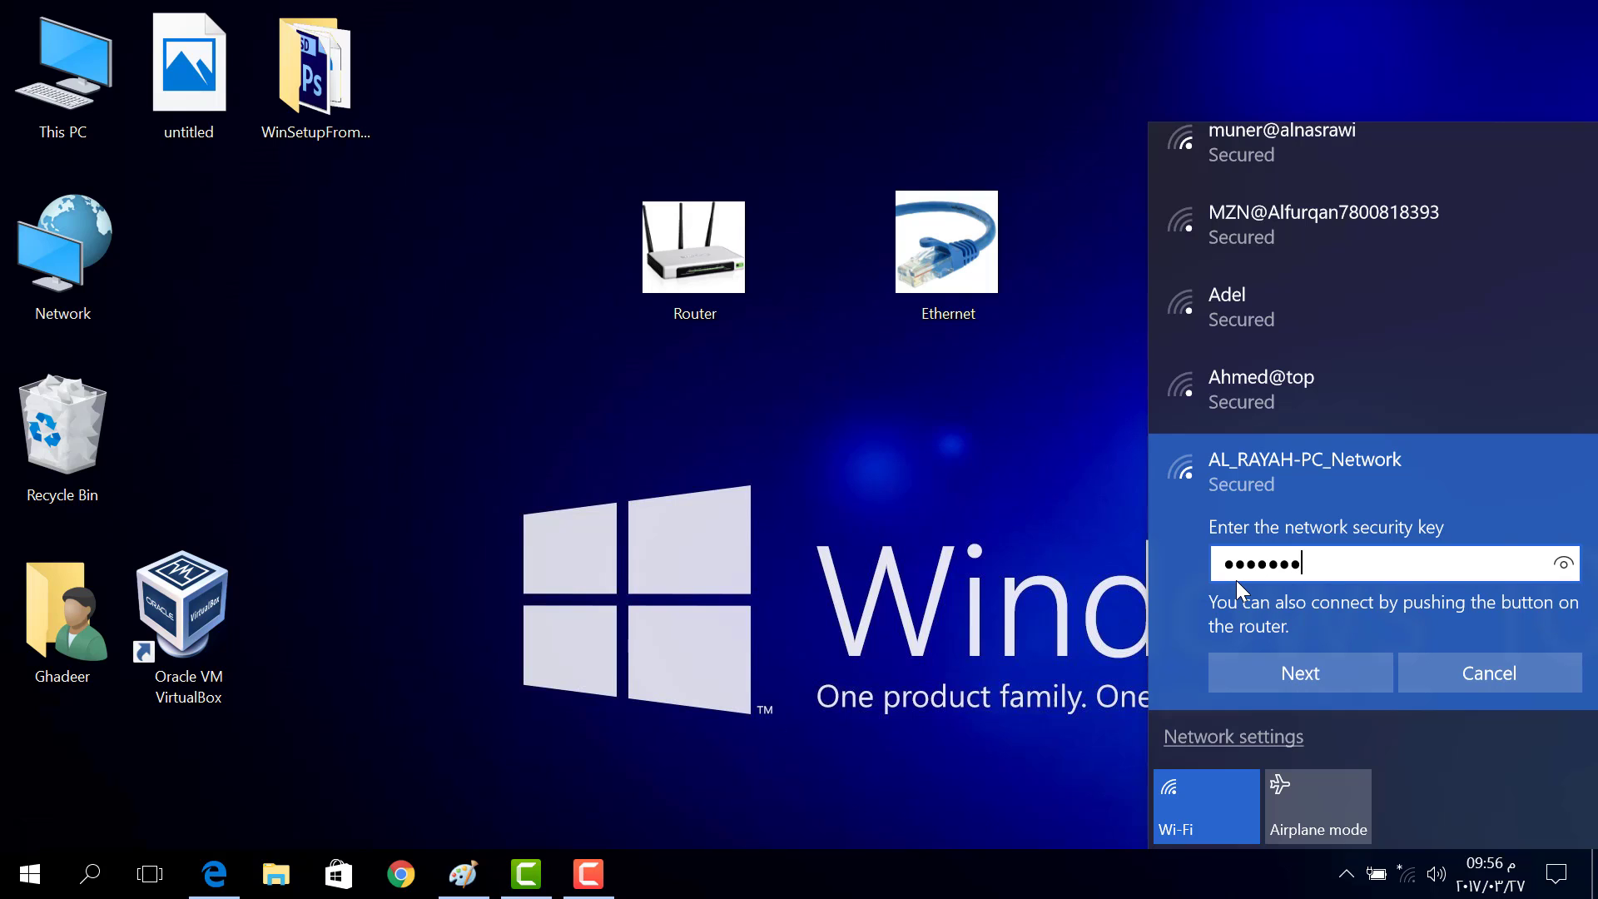
{"action": "type", "text": "8901234"}
{"action": "key", "text": "Return"}
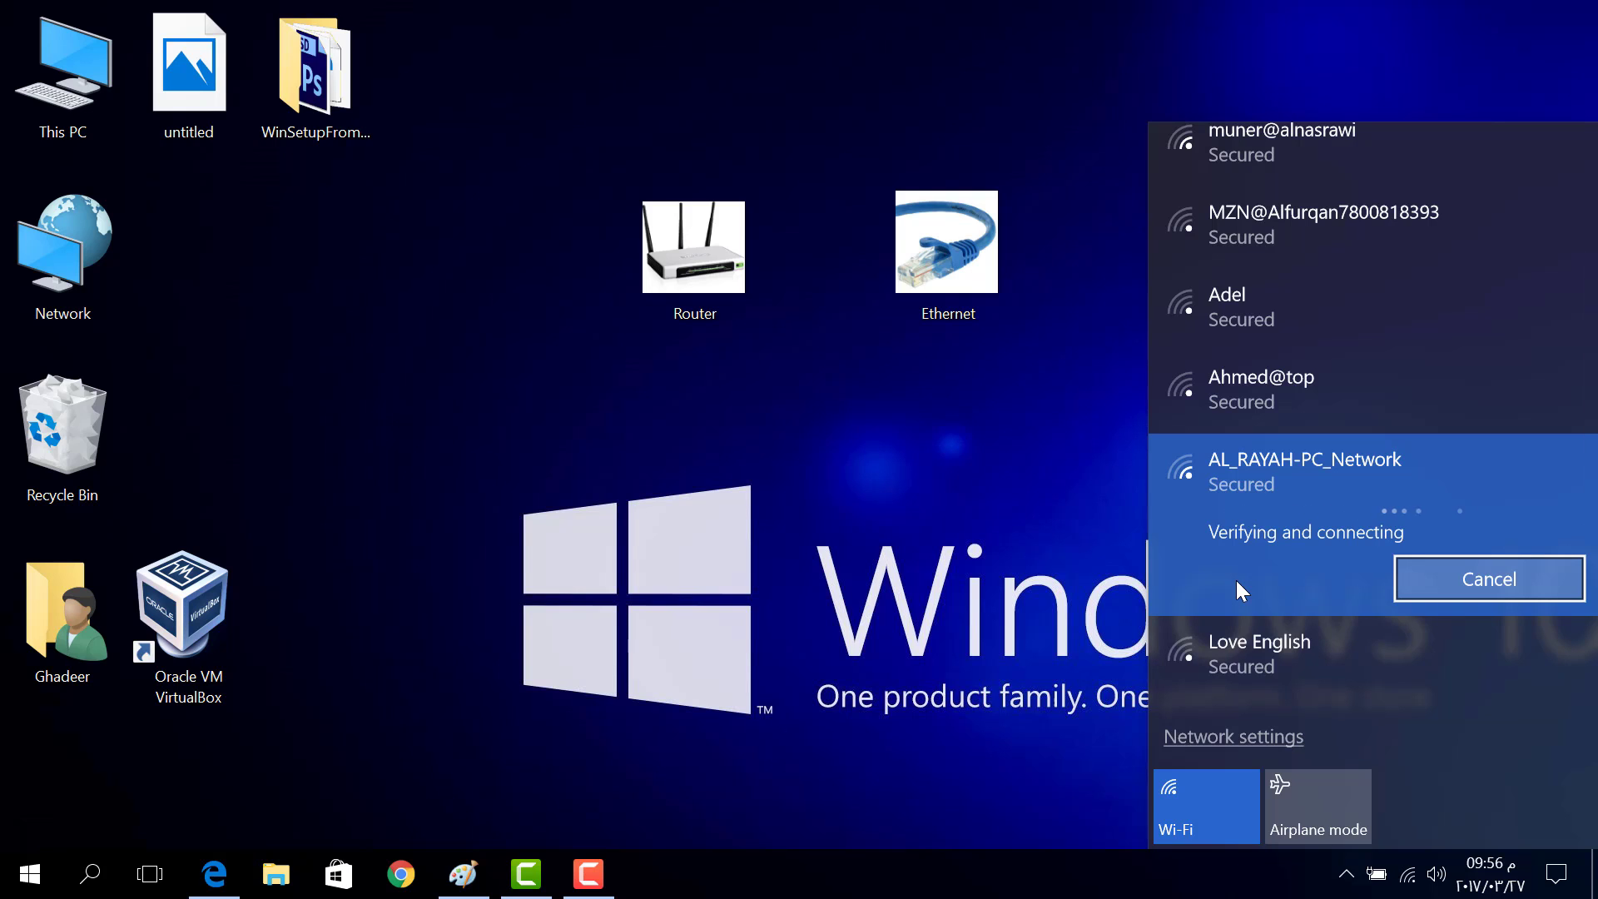
{"action": "left_click", "coordinate": [1377, 181]}
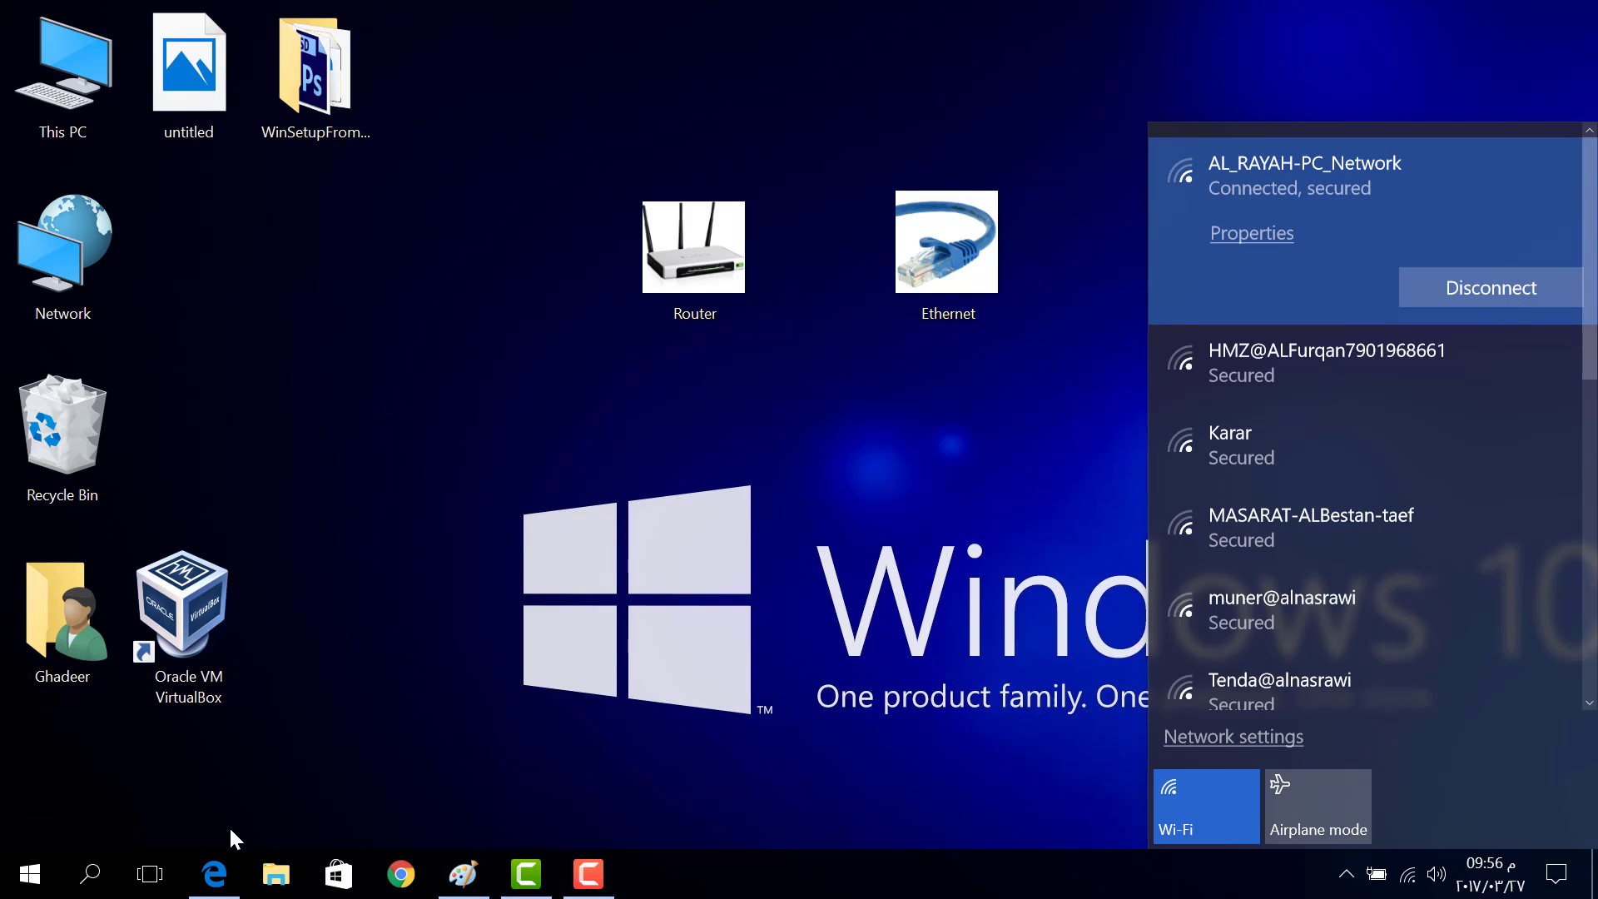
{"action": "left_click", "coordinate": [214, 874]}
Load the google.iq home page in Edge by entering goog in the address bar
{"action": "left_click", "coordinate": [447, 73]}
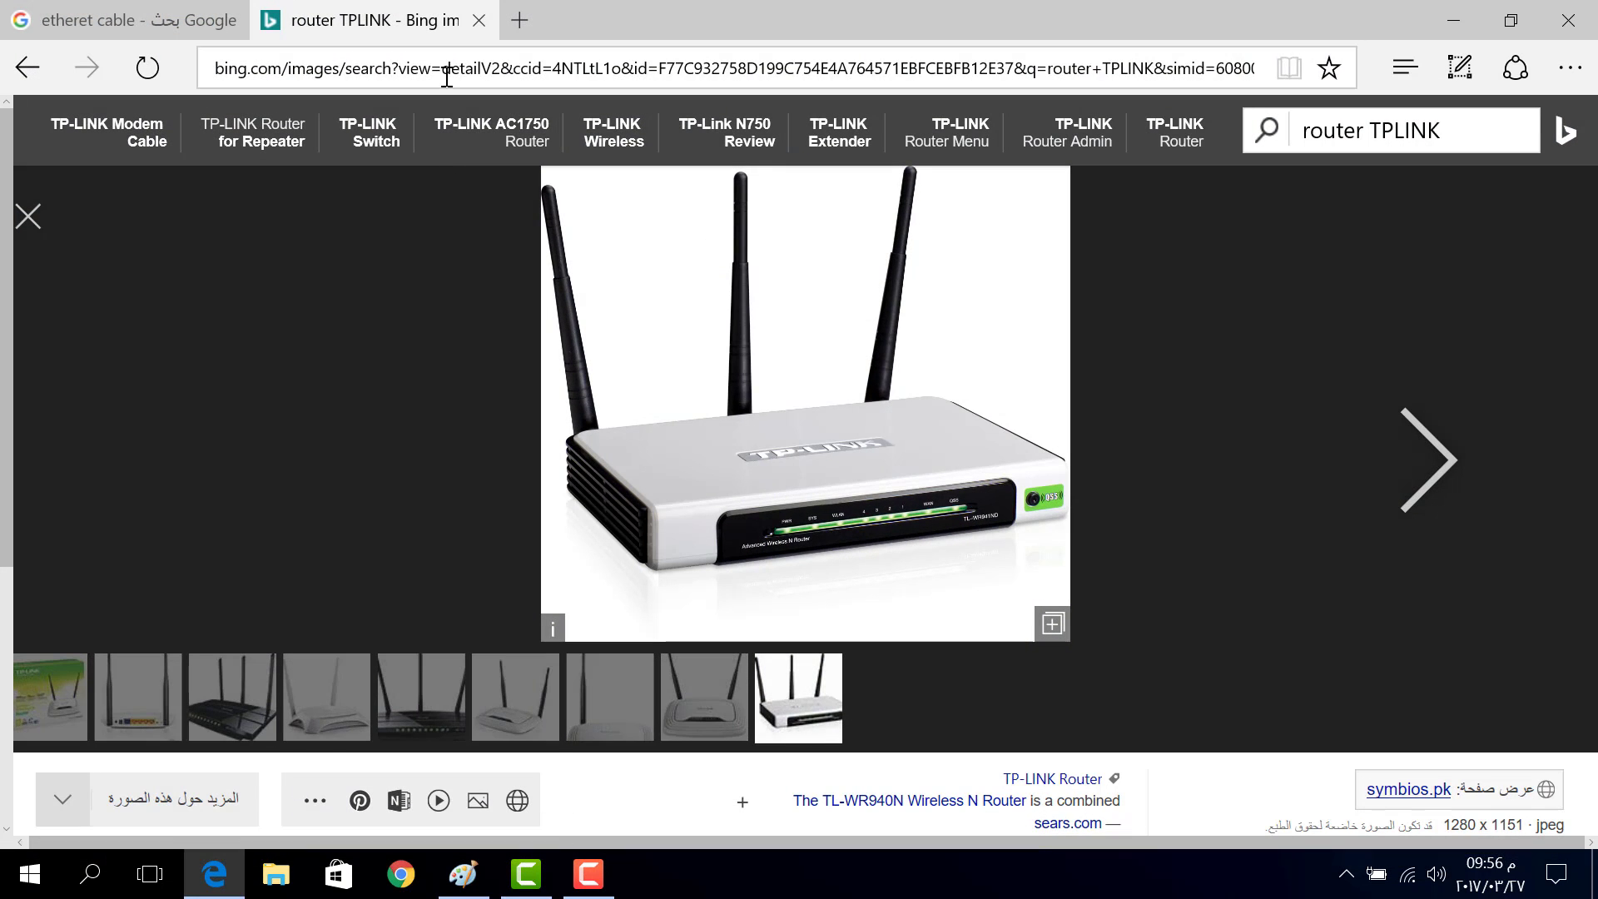
{"action": "type", "text": "google.iq/"}
{"action": "key", "text": "Return"}
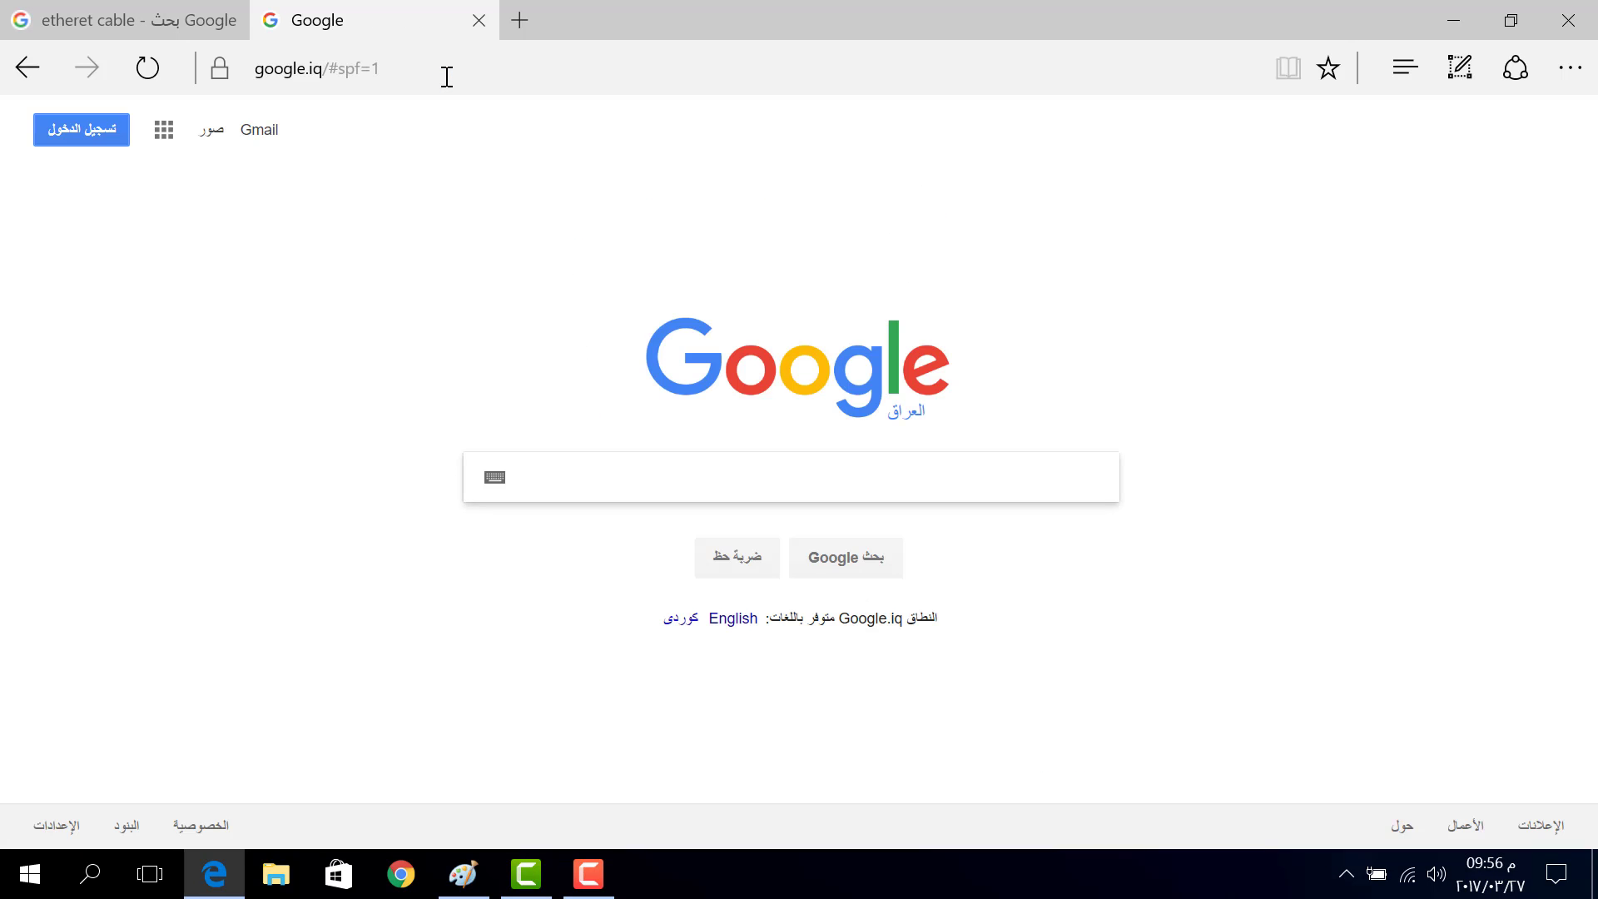
Minimize Edge and glance at the Wi-Fi network list before returning to the desktop
{"action": "left_click", "coordinate": [1455, 20]}
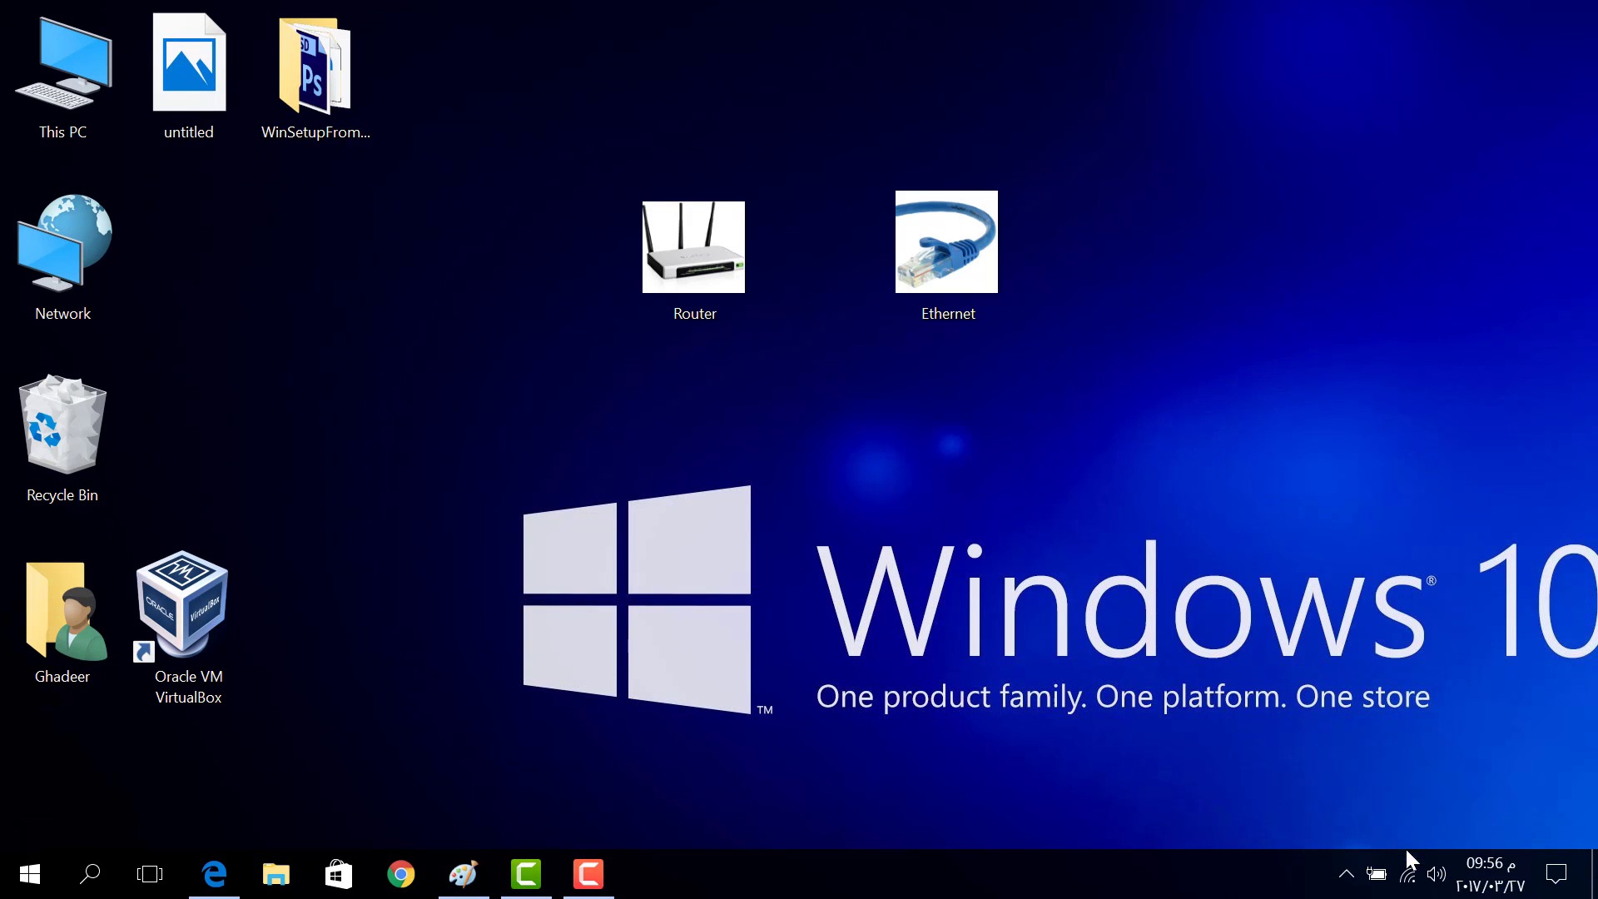
{"action": "left_click", "coordinate": [1408, 873]}
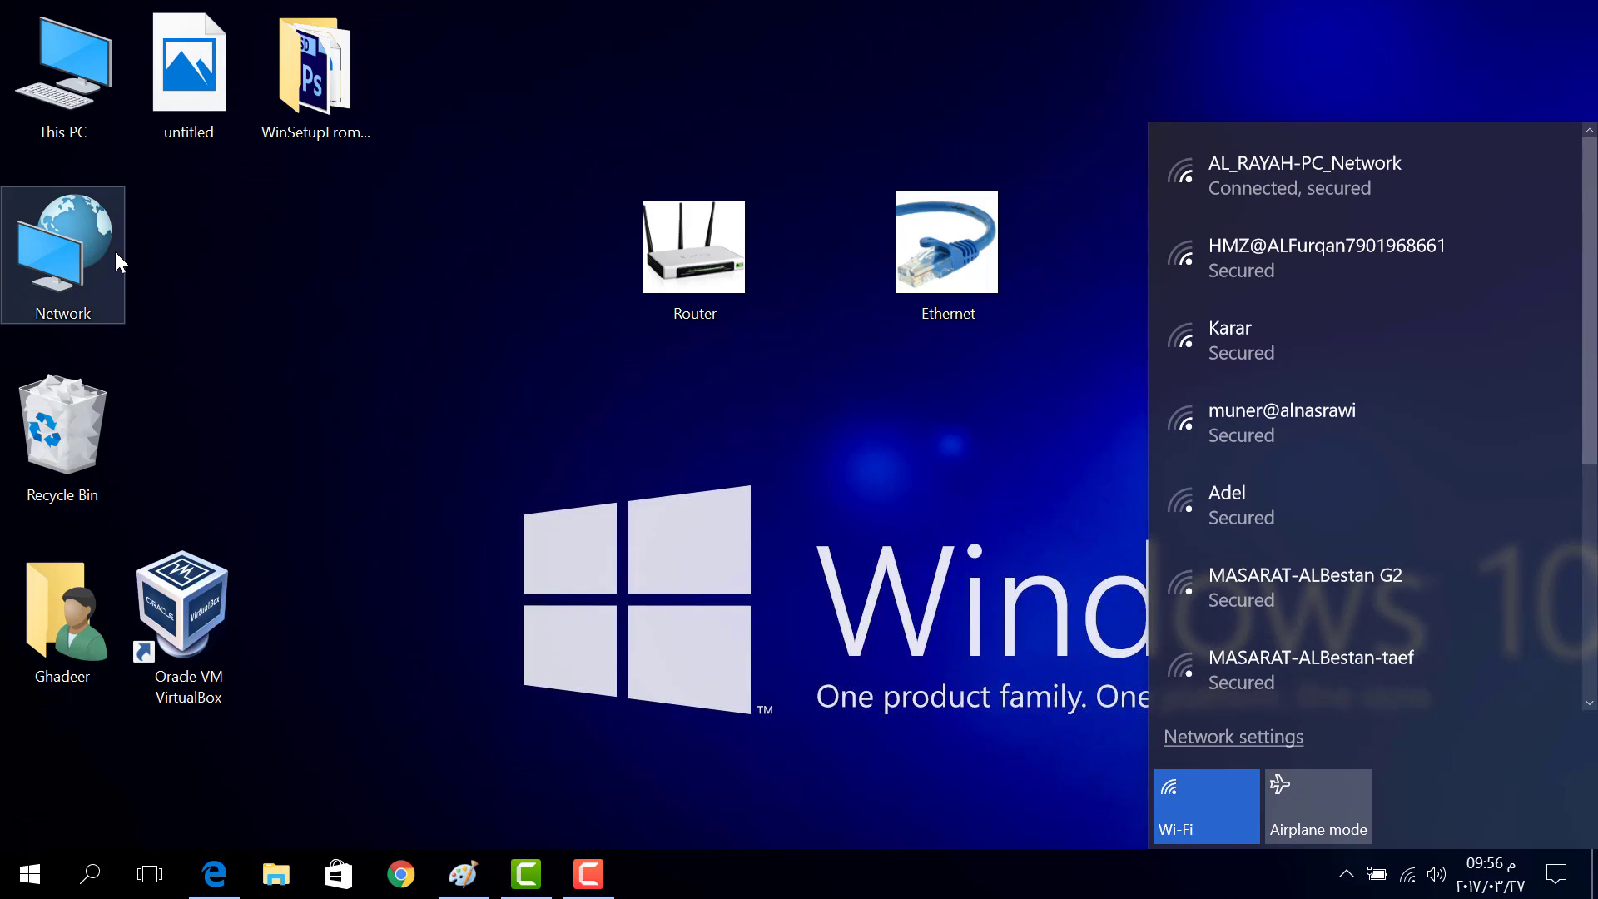
{"action": "left_click", "coordinate": [116, 254]}
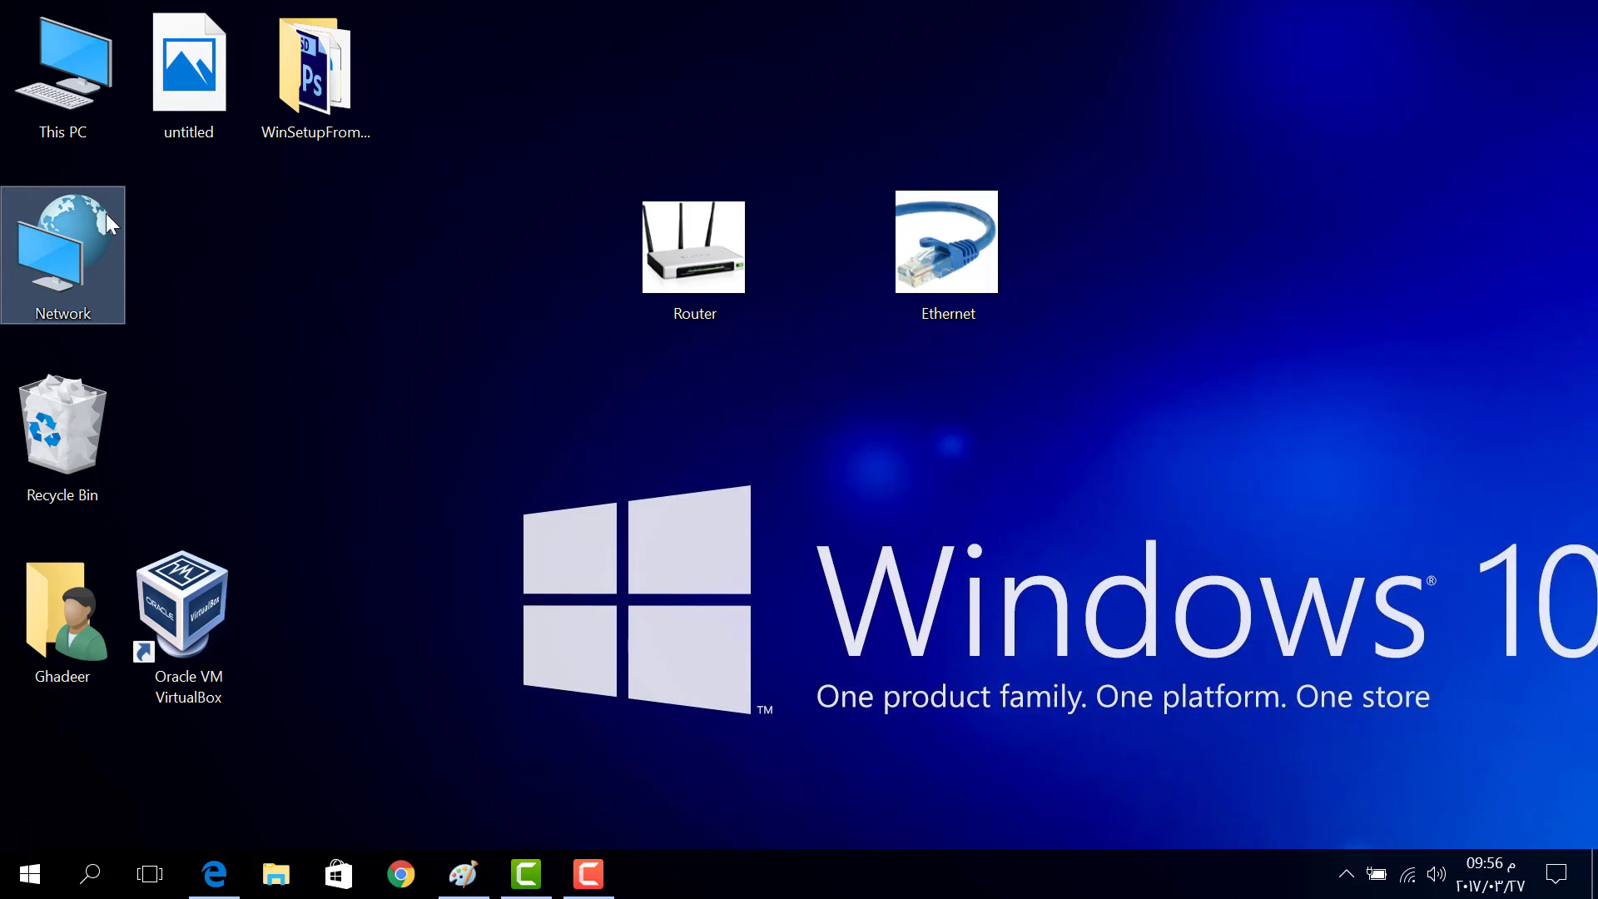
{"action": "double_click", "coordinate": [79, 223]}
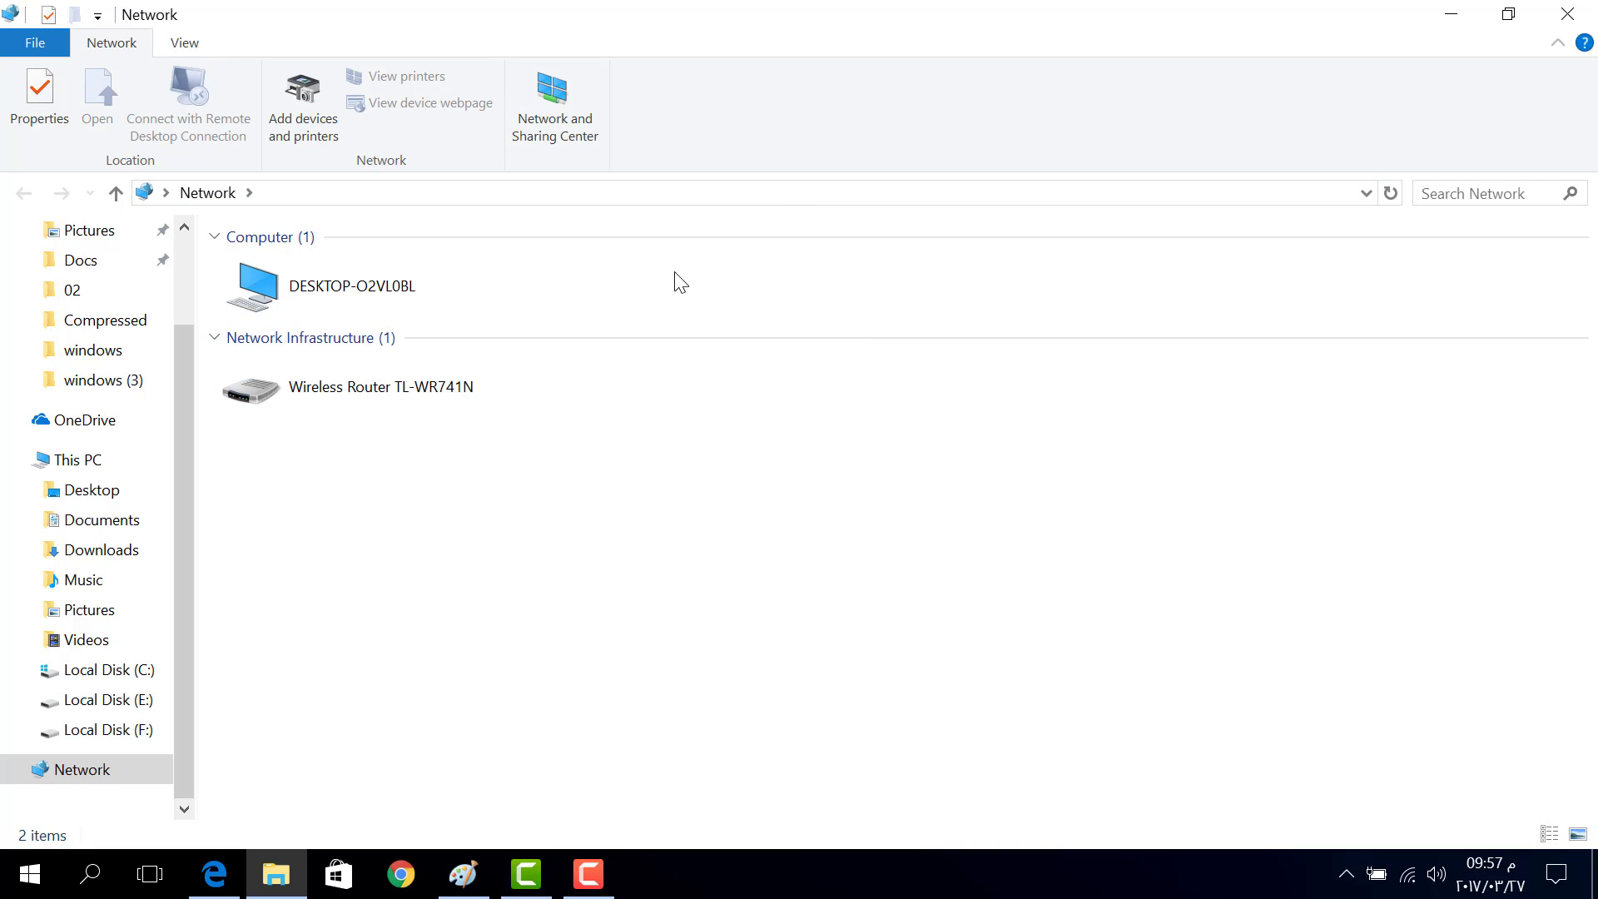
{"action": "left_click", "coordinate": [977, 250]}
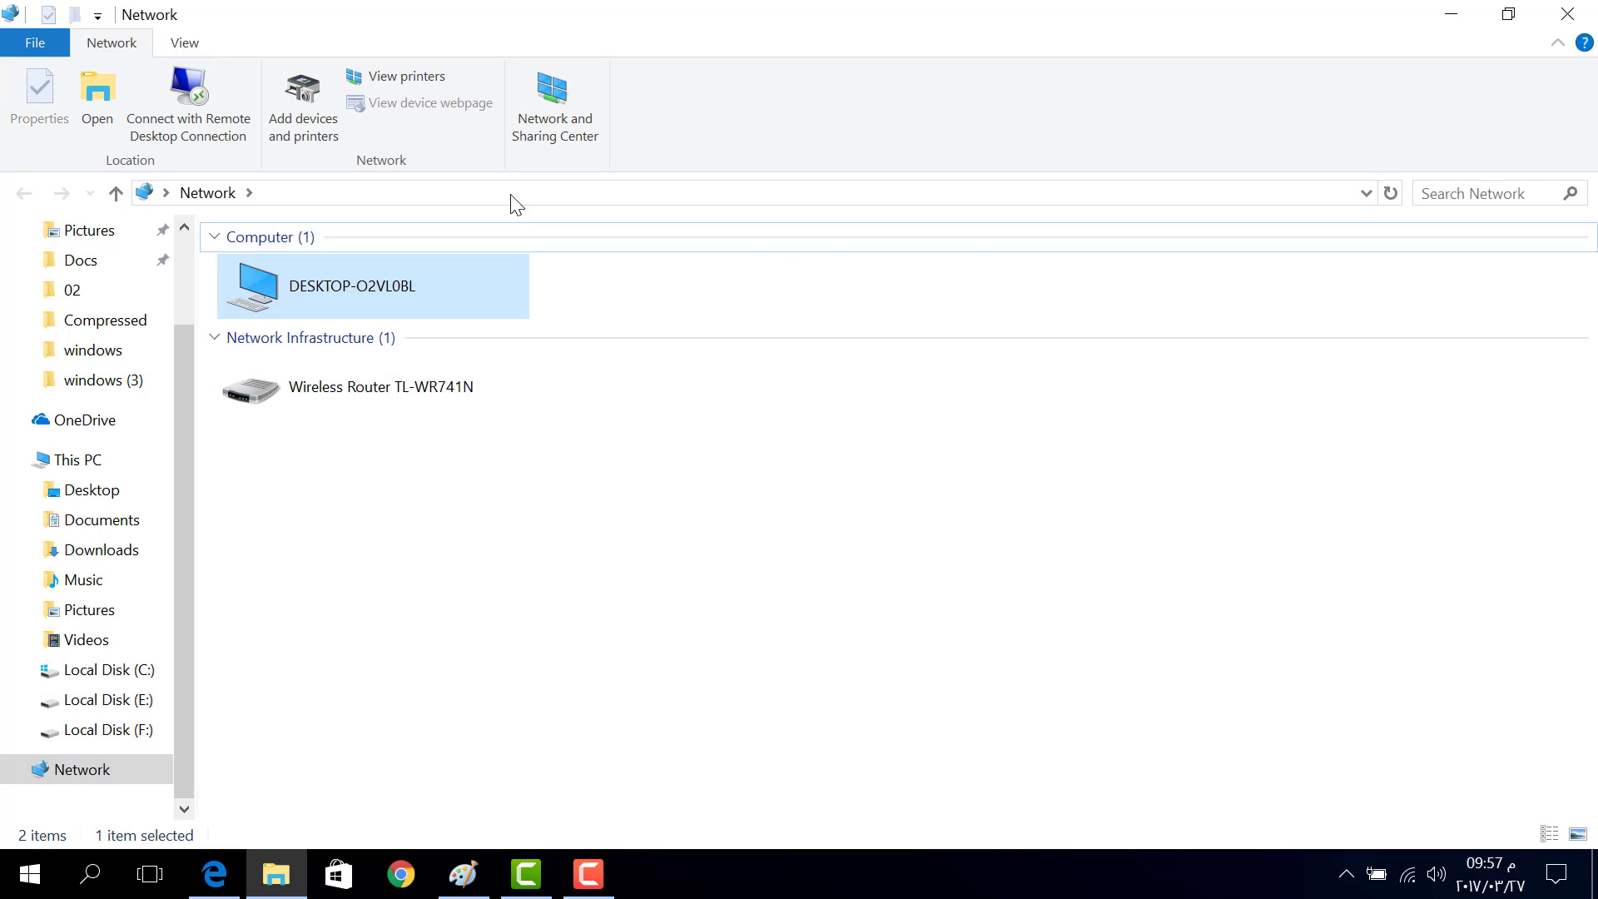
{"action": "left_click", "coordinate": [817, 288]}
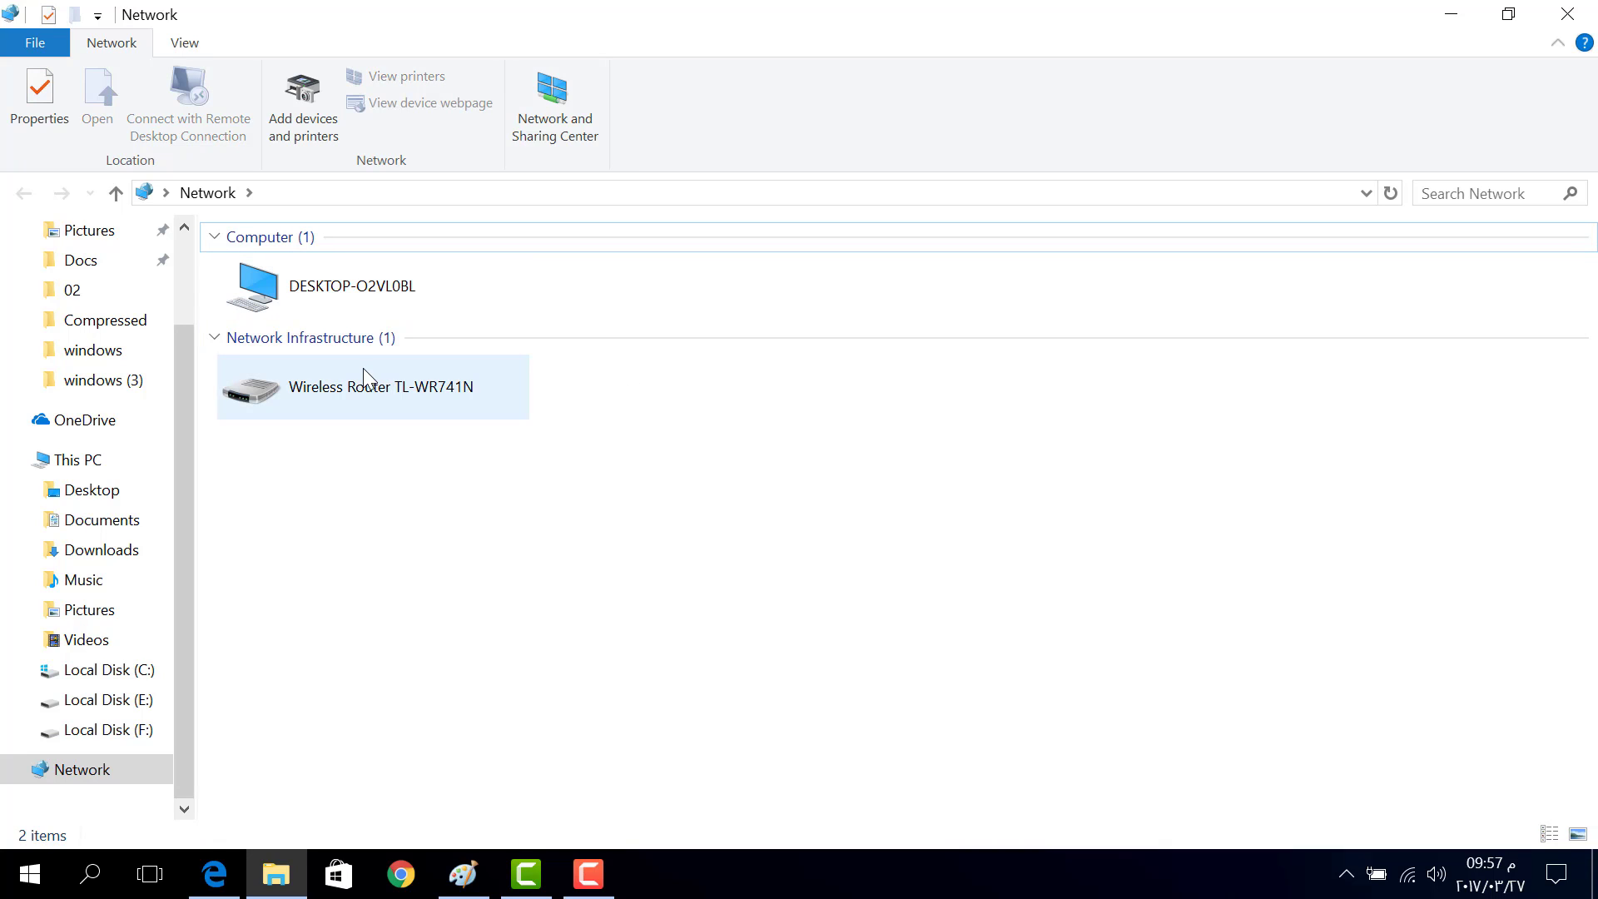
{"action": "left_click", "coordinate": [463, 412]}
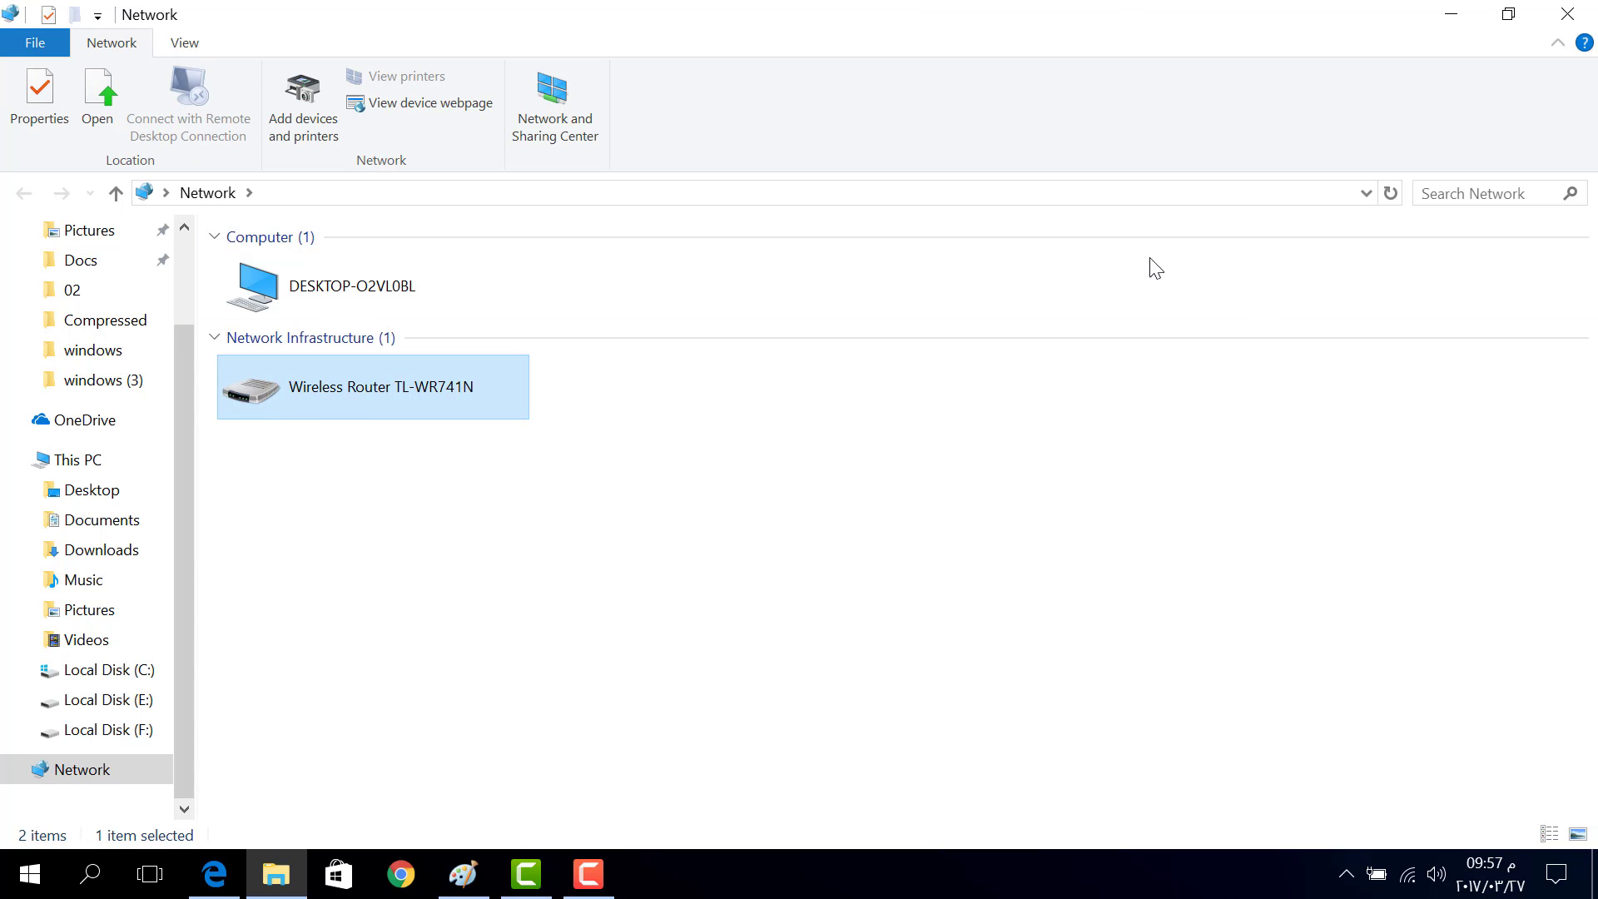
{"action": "left_click", "coordinate": [1567, 14]}
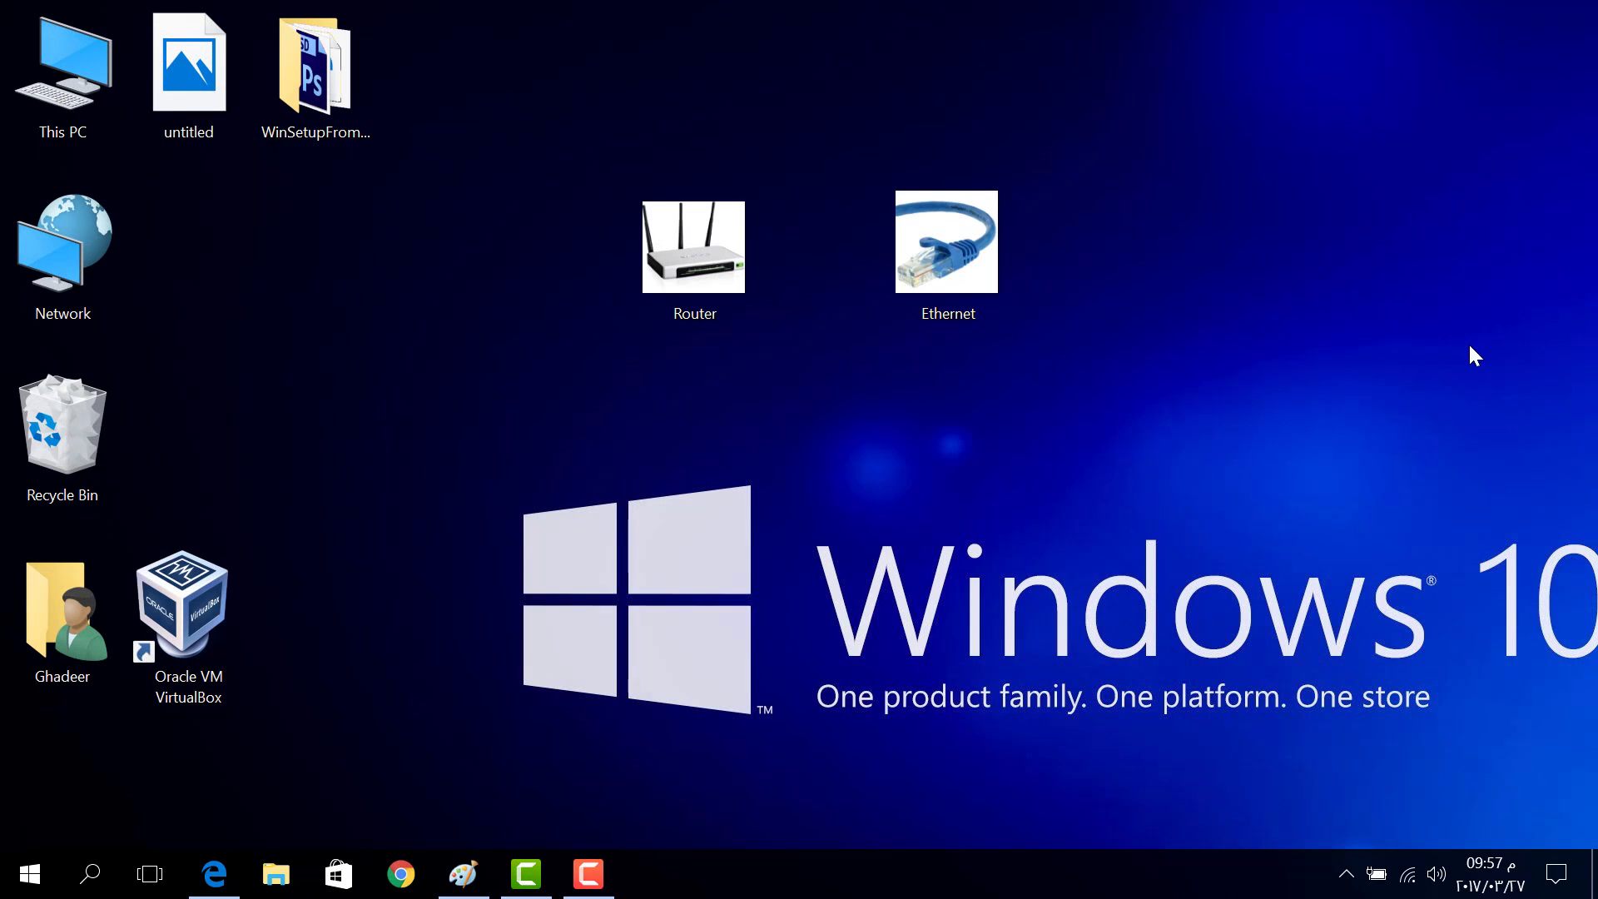
Check the connected network in the Wi-Fi list, then reach Settings via Action Center's All settings
{"action": "left_click", "coordinate": [1410, 870]}
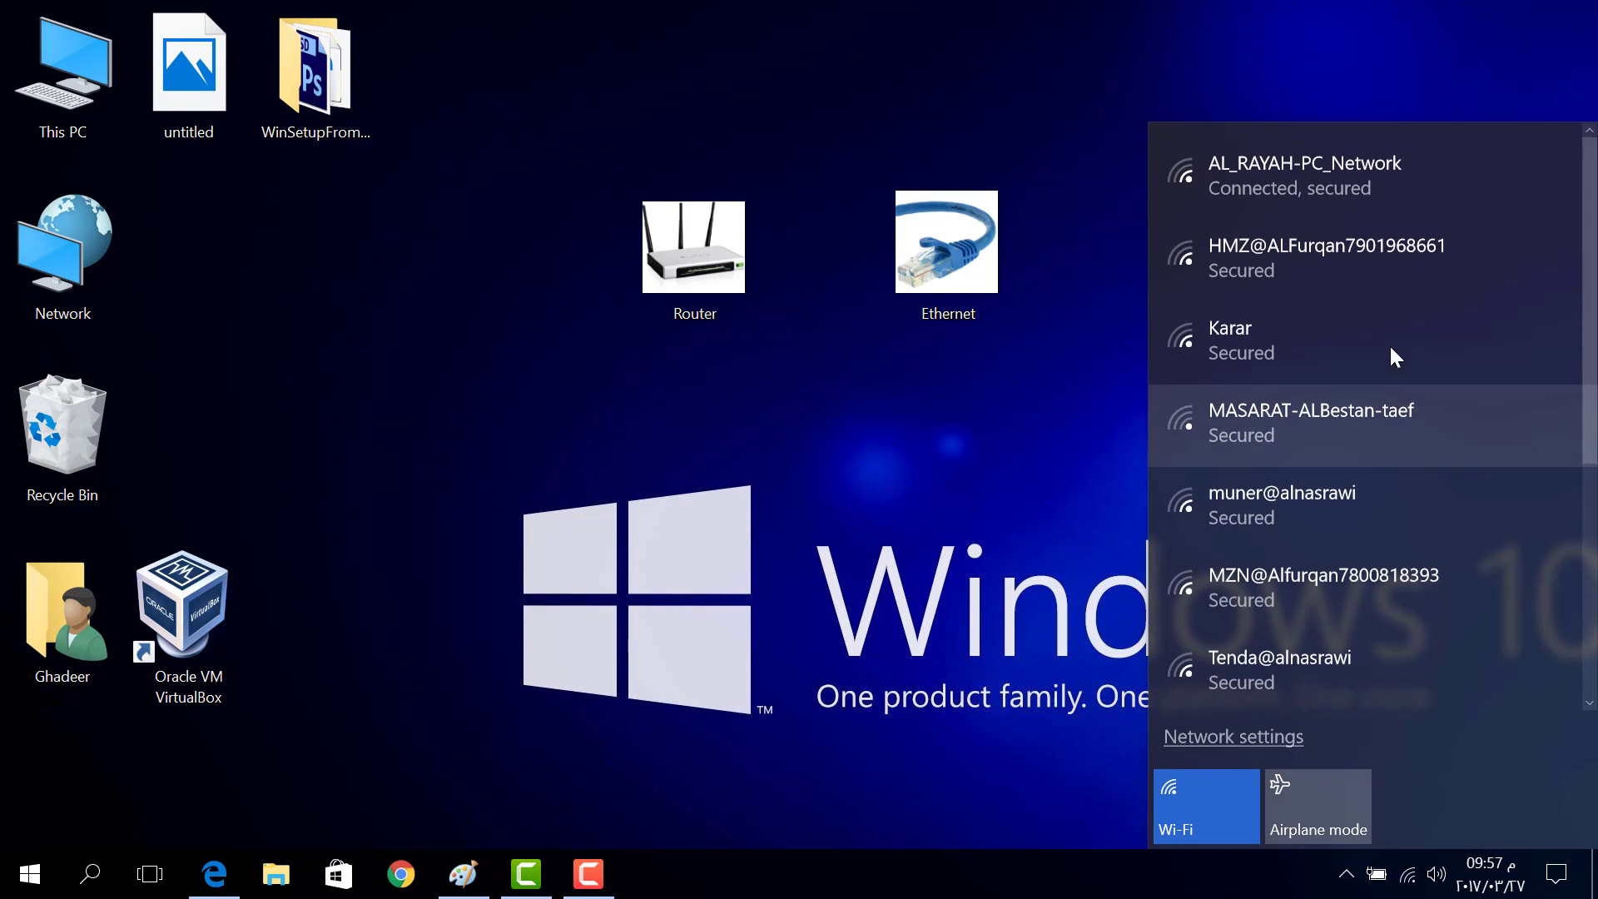
{"action": "left_click", "coordinate": [1327, 188]}
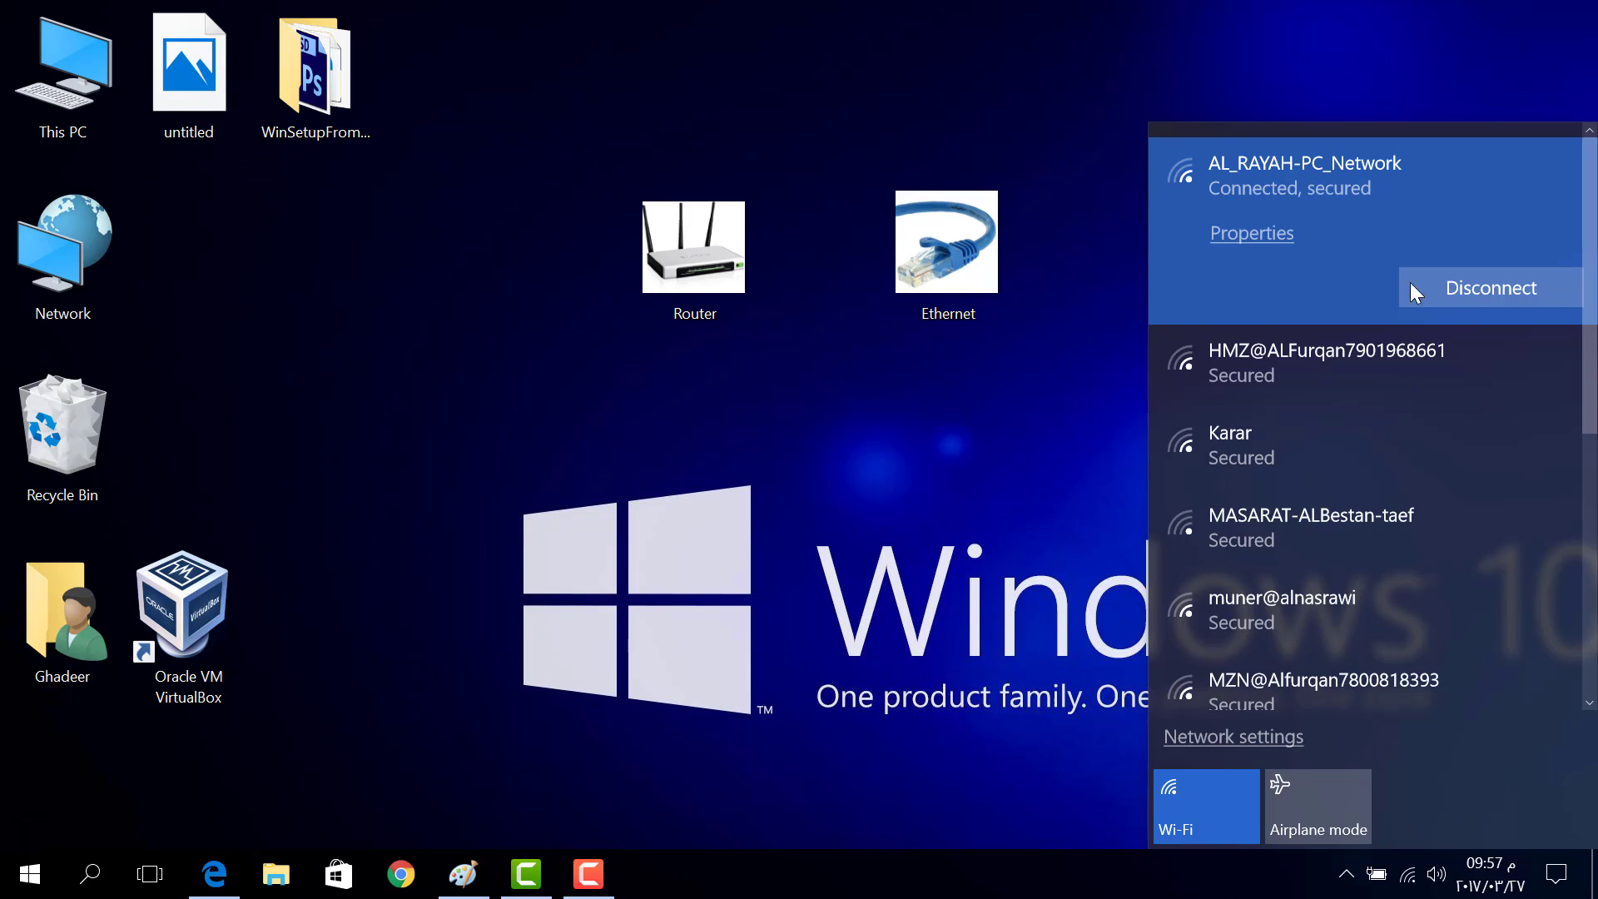
{"action": "left_click", "coordinate": [1557, 874]}
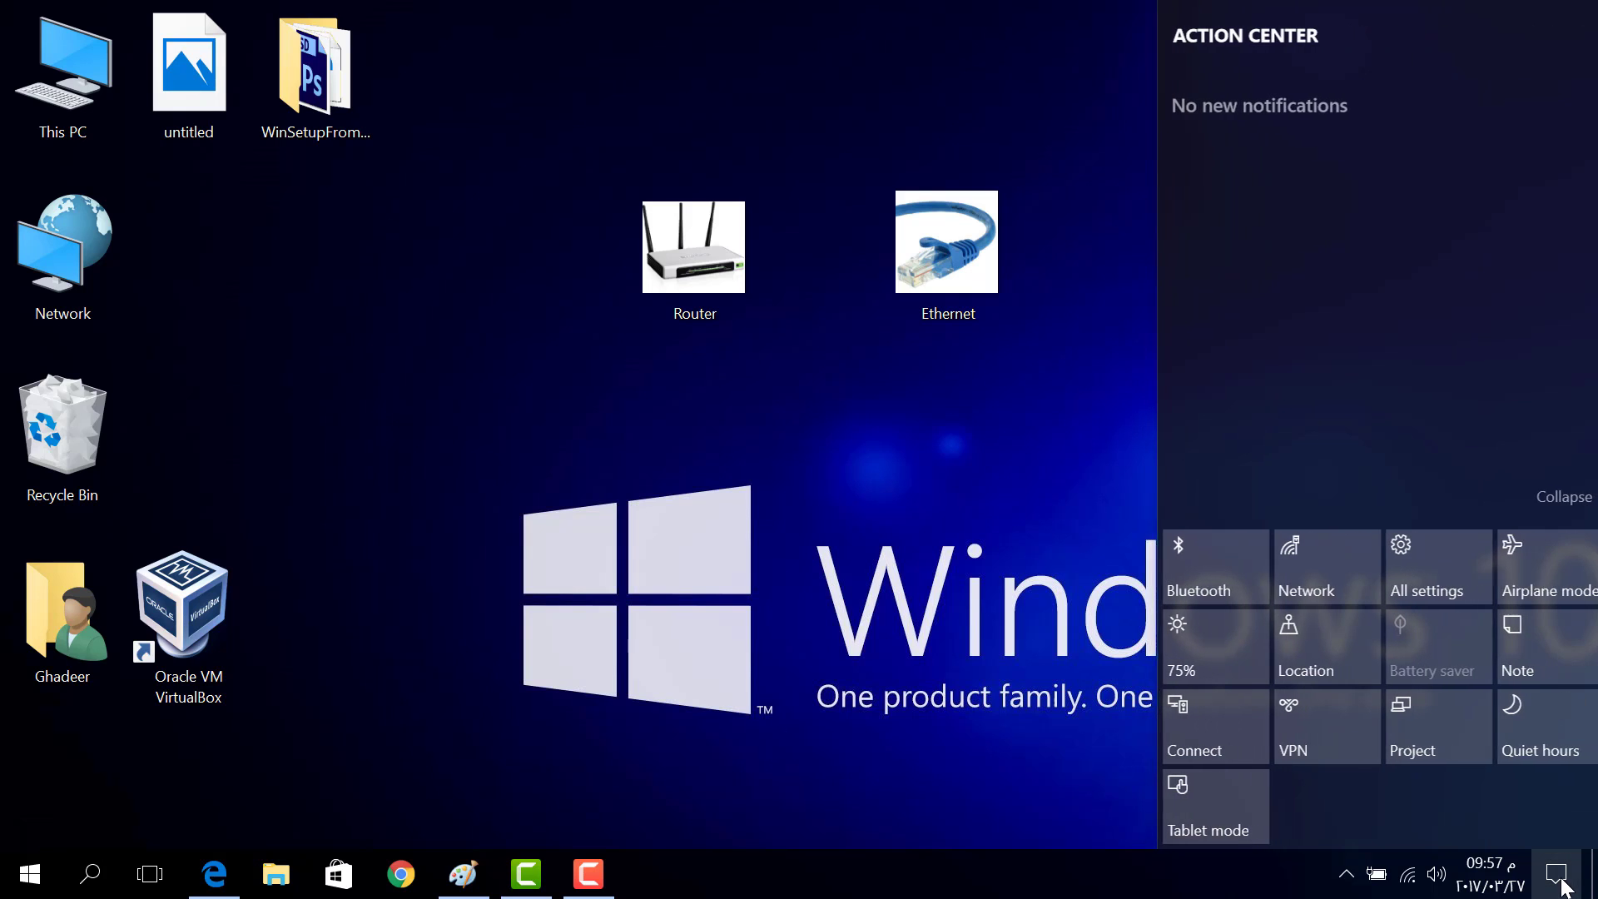
{"action": "left_click", "coordinate": [1435, 582]}
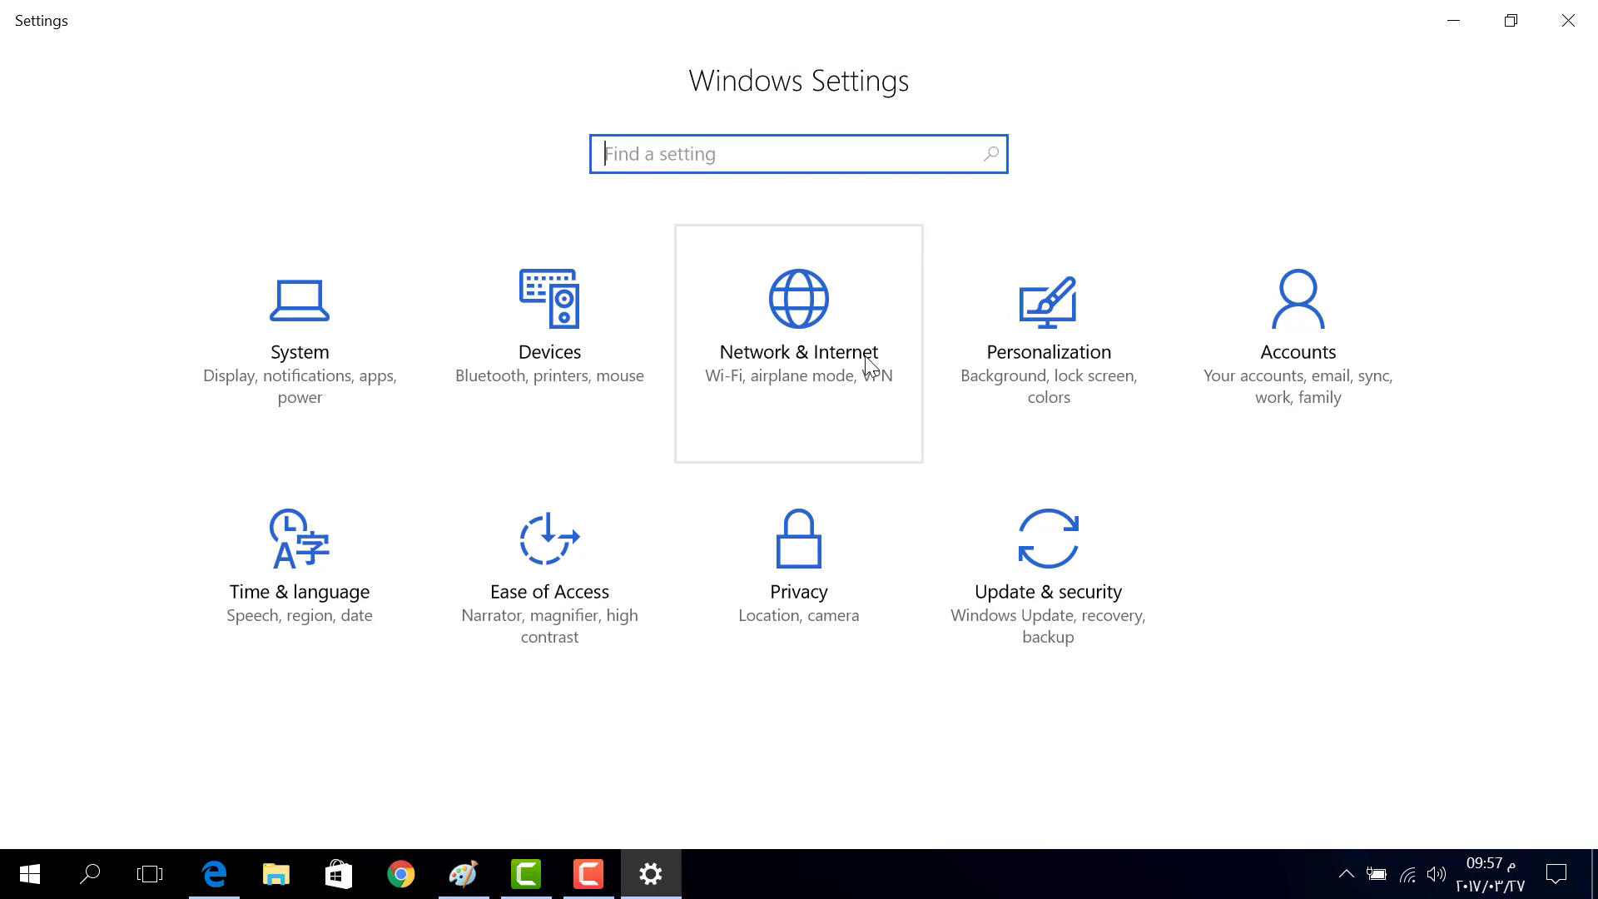
Go to Network & Internet > Wi-Fi and view the available networks list, then dismiss it
{"action": "left_click", "coordinate": [854, 362]}
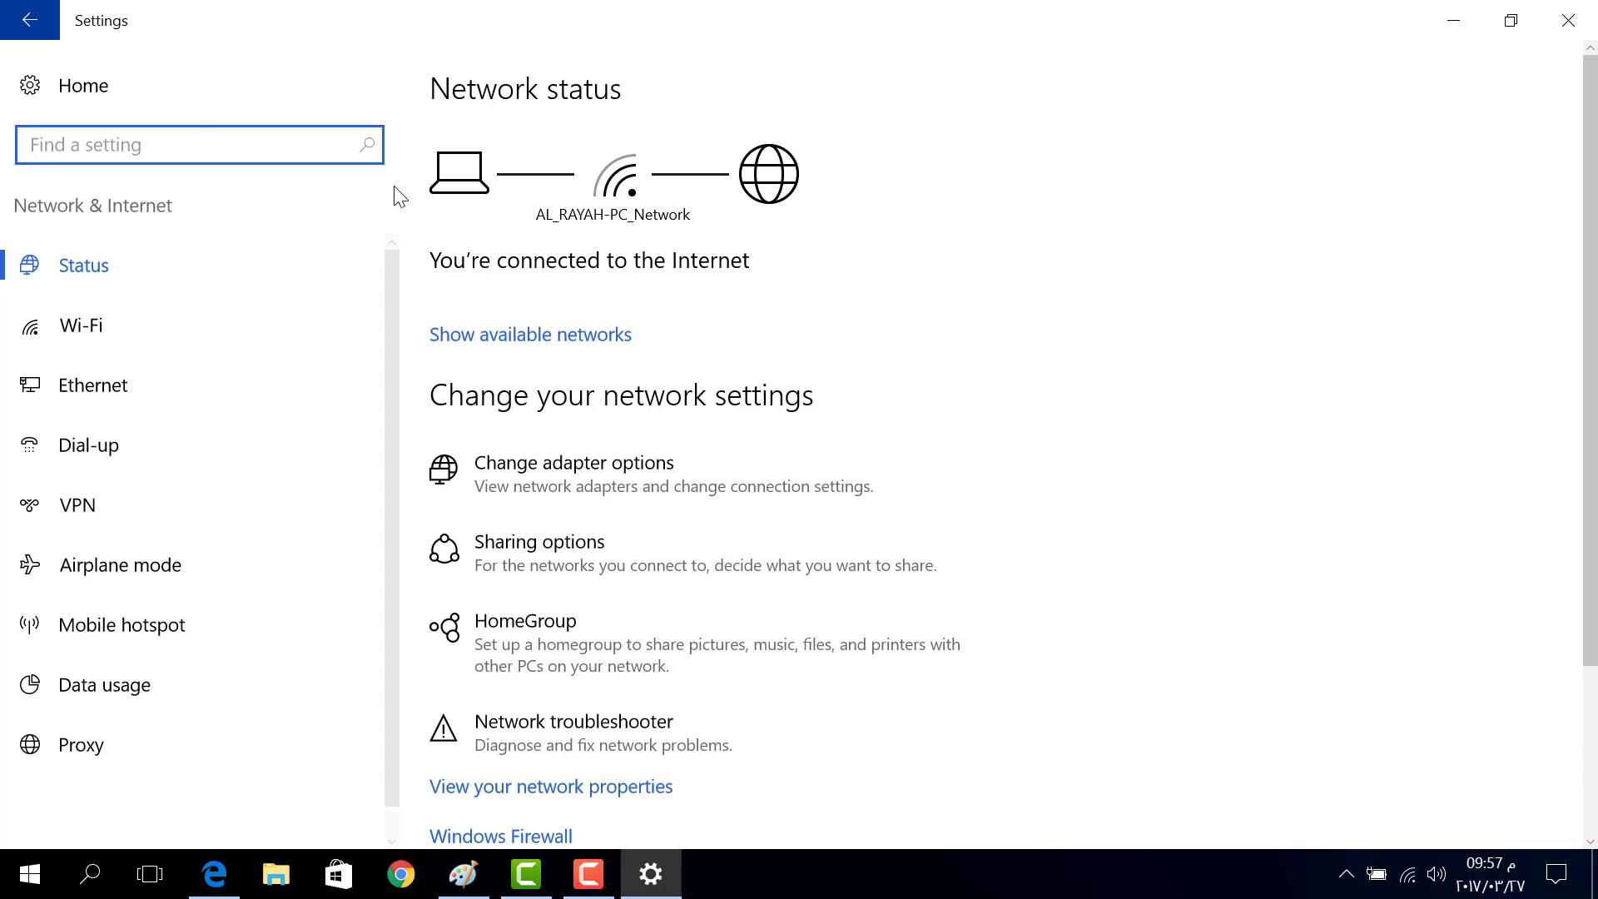
{"action": "left_click", "coordinate": [80, 325]}
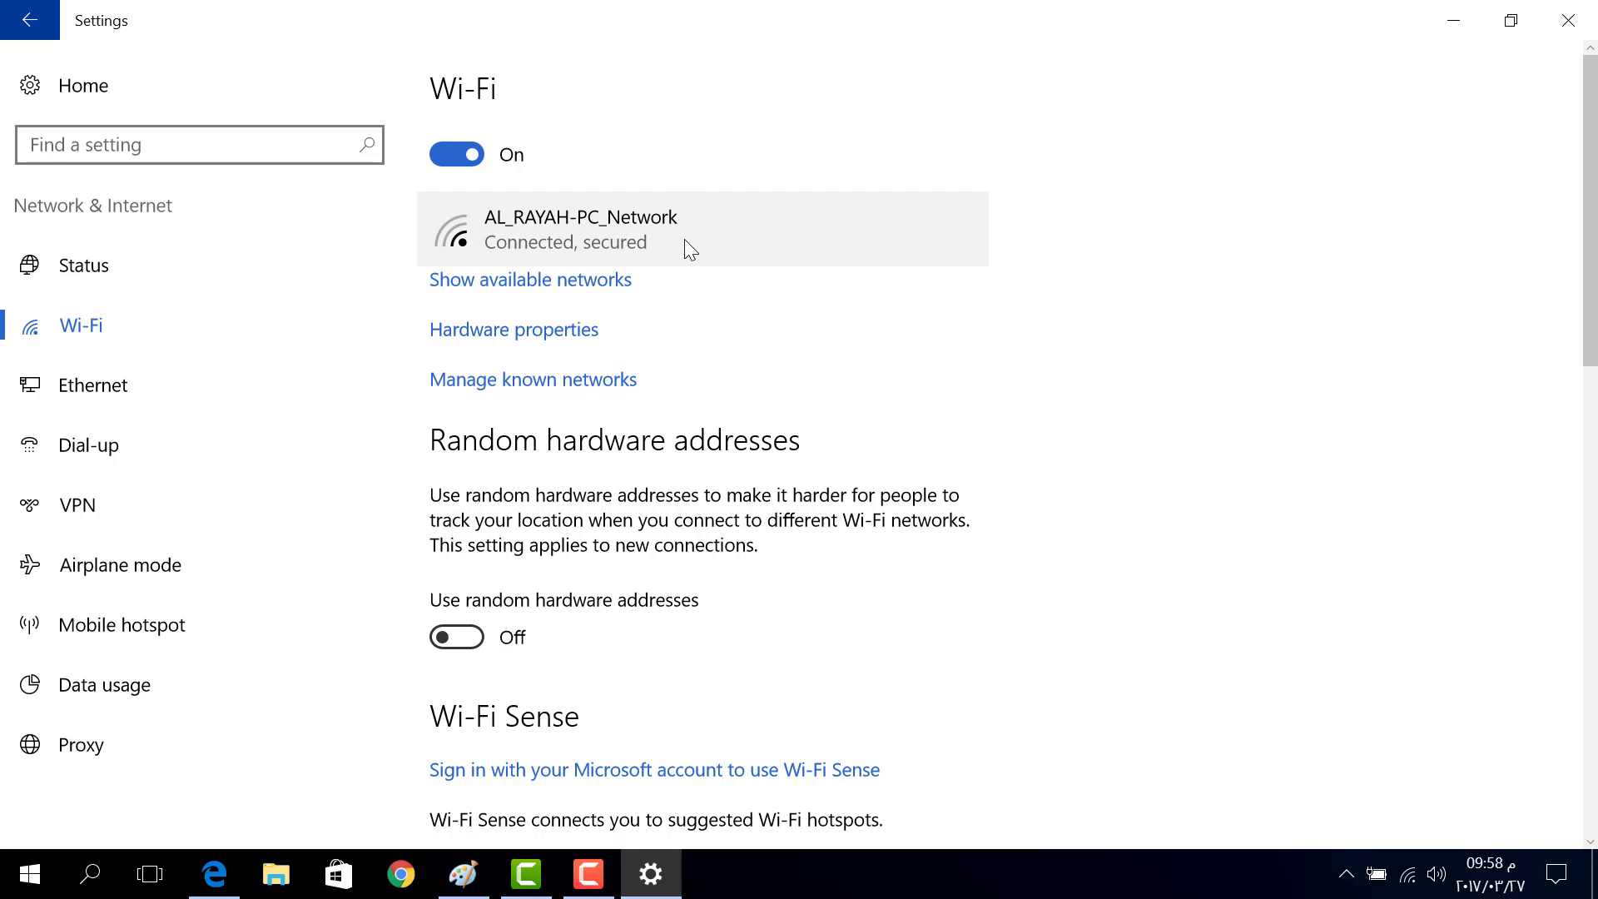
{"action": "left_click", "coordinate": [605, 298]}
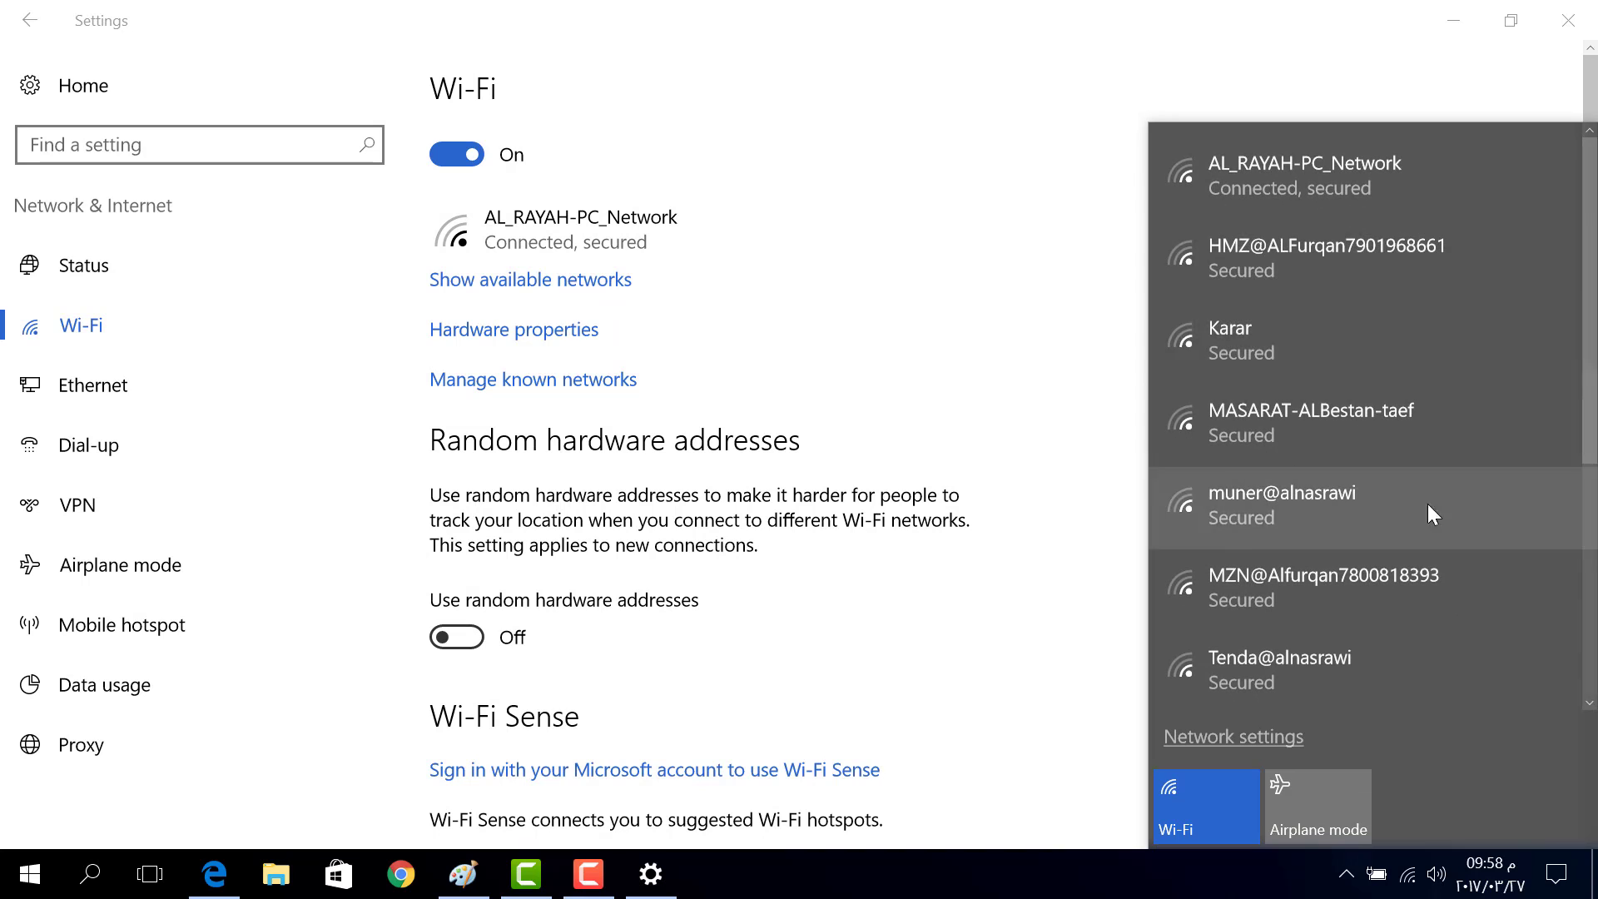
{"action": "left_click", "coordinate": [904, 303]}
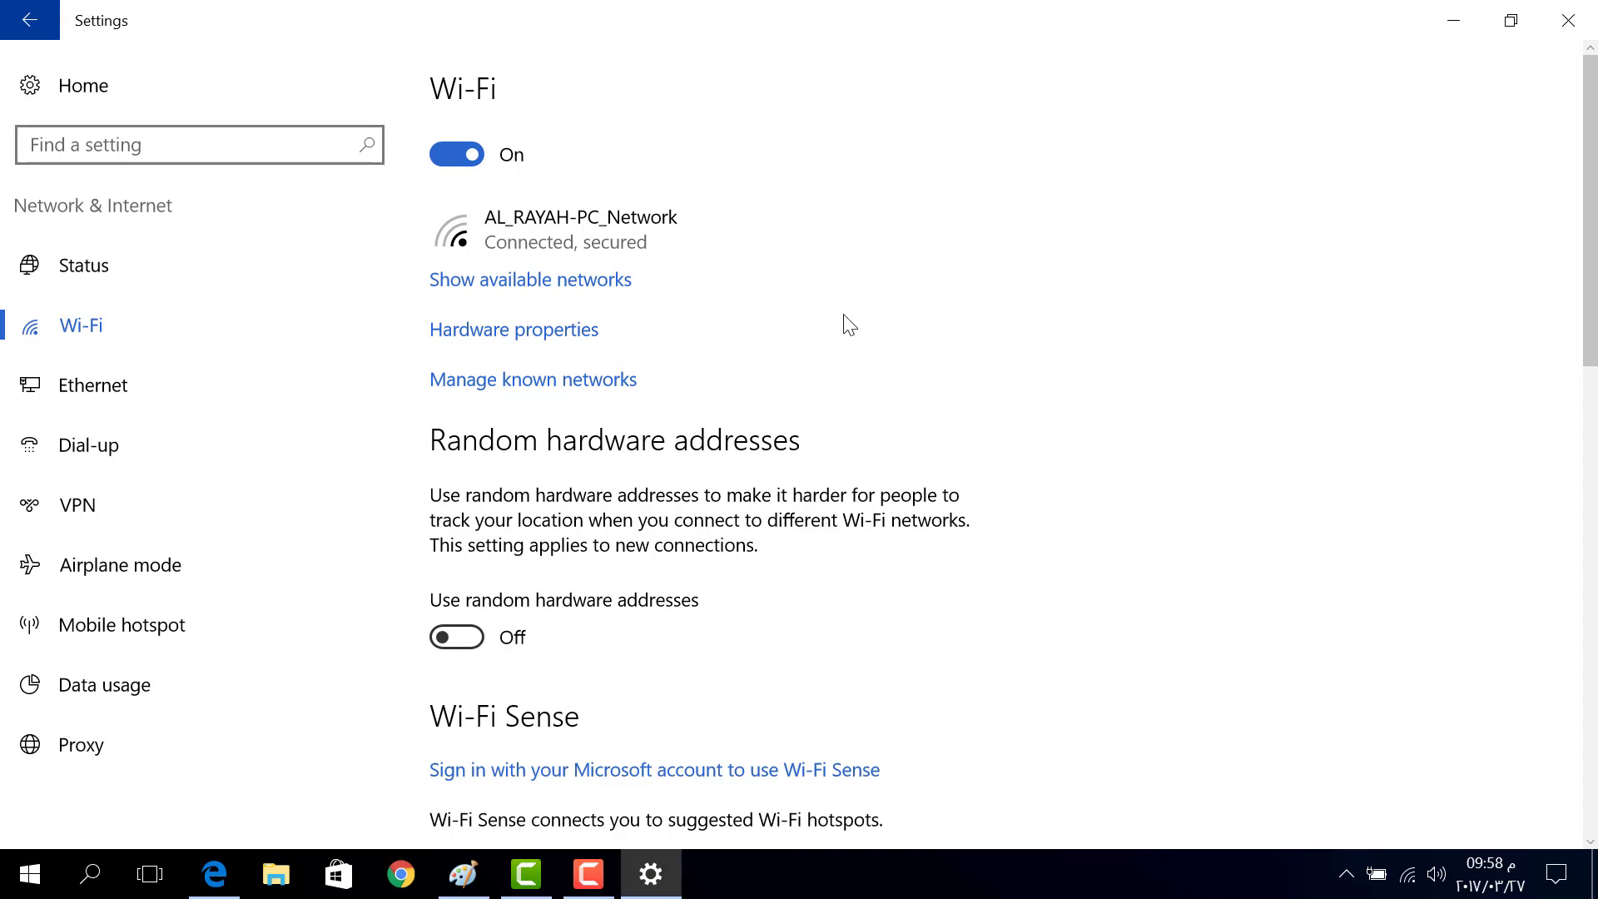
{"action": "left_click", "coordinate": [559, 333]}
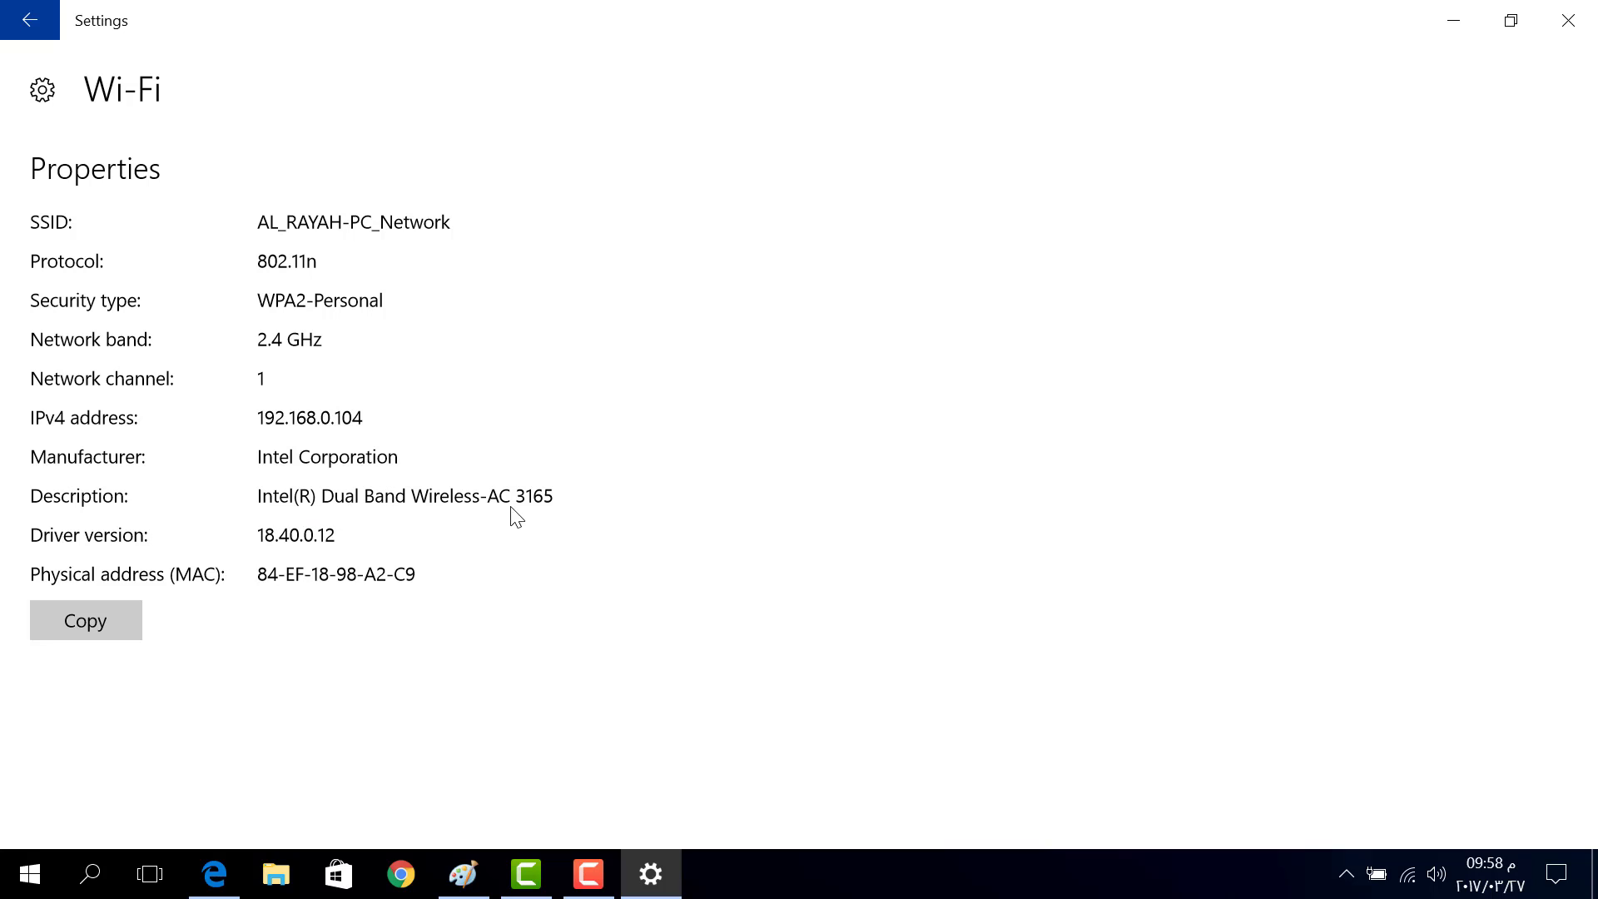
{"action": "left_click", "coordinate": [50, 25]}
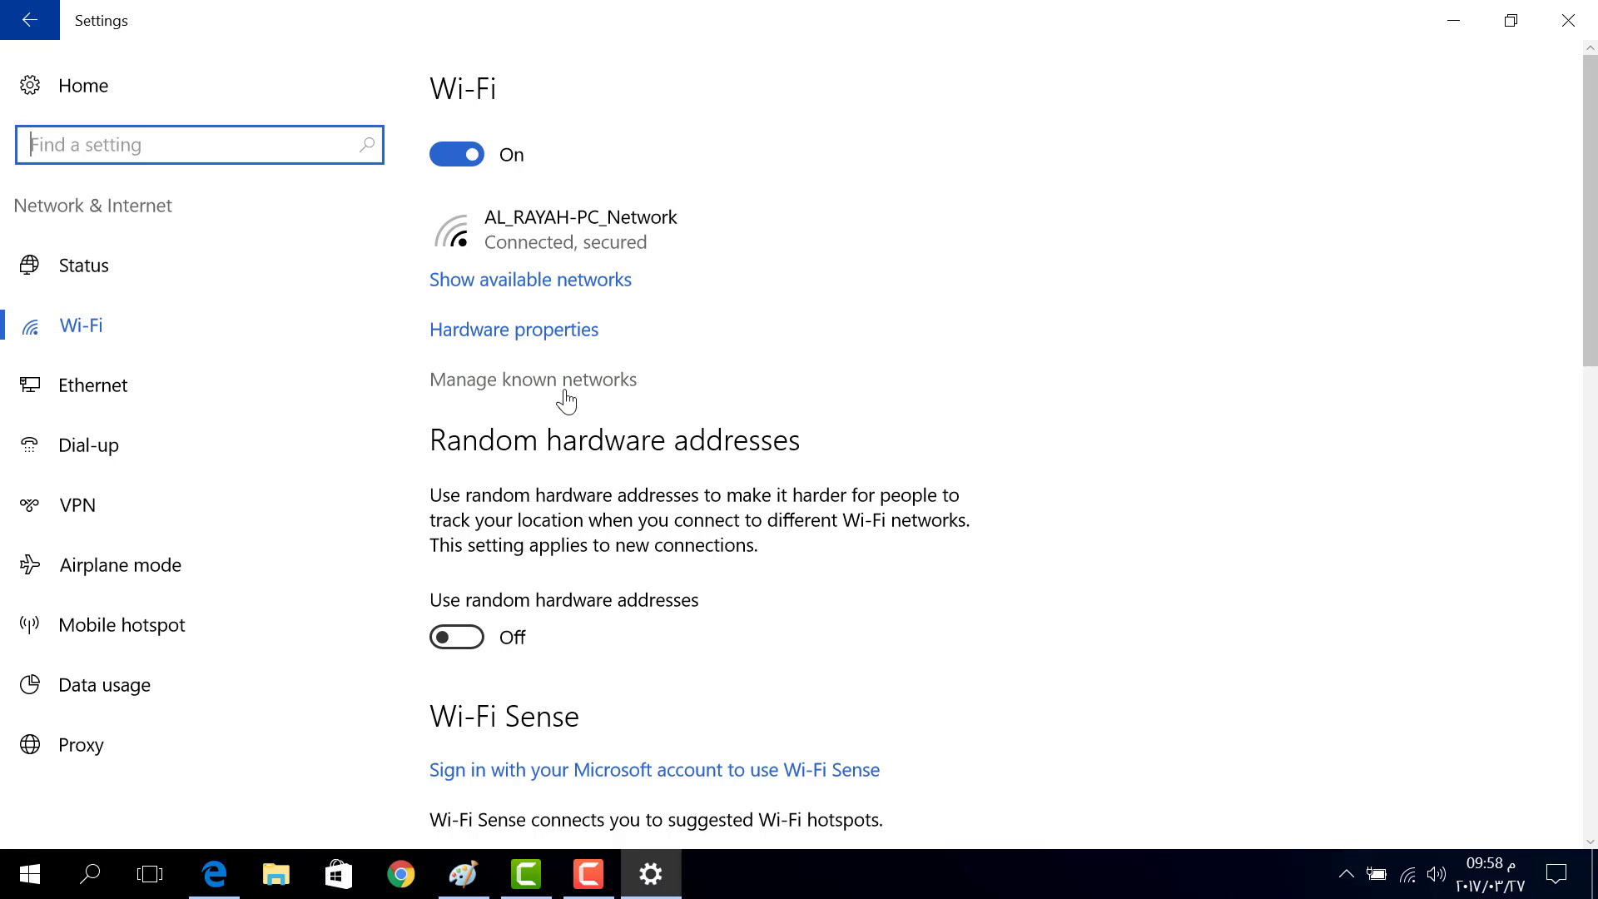
Open Manage known networks and select the saved AL_RAYAH-PC_Network entry
{"action": "left_click", "coordinate": [588, 874]}
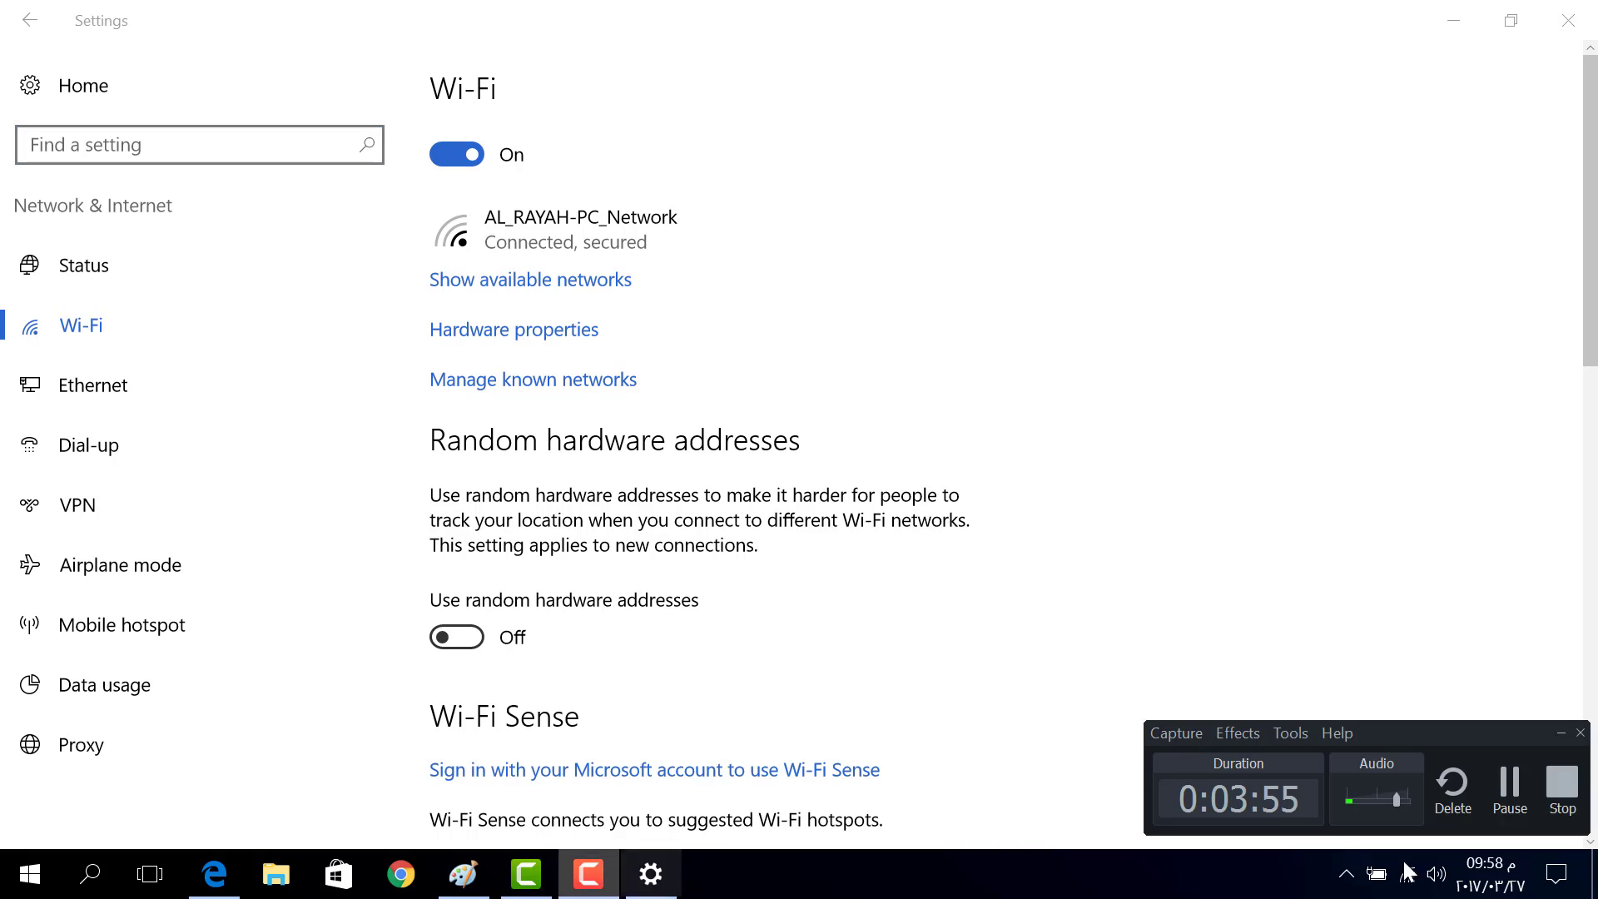
{"action": "left_click", "coordinate": [1510, 791]}
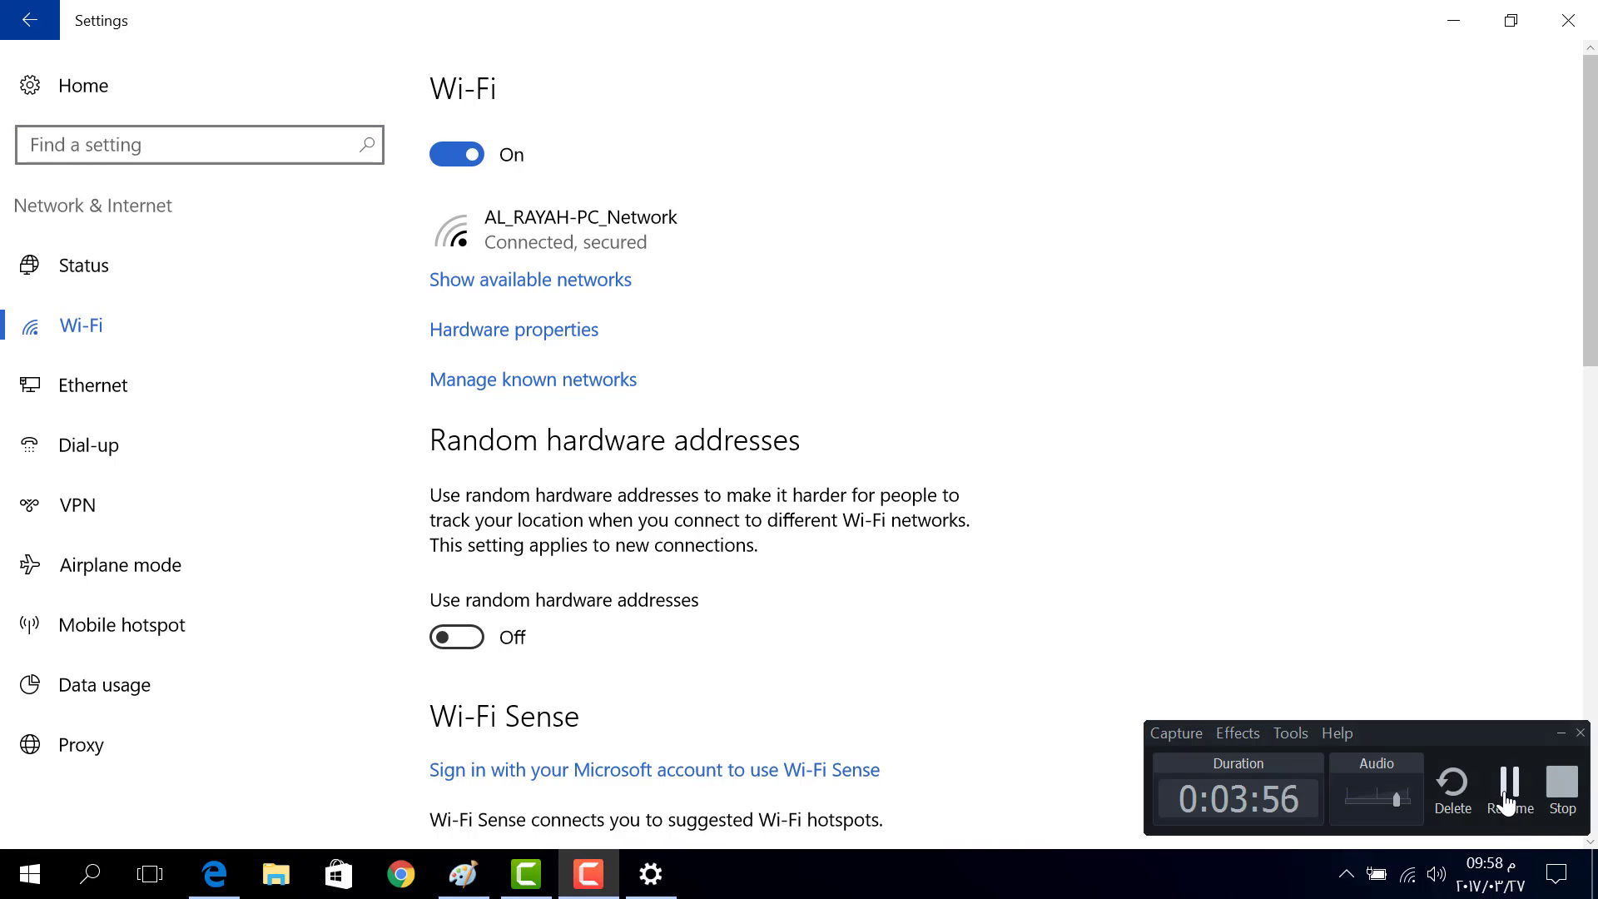
{"action": "left_click", "coordinate": [549, 389]}
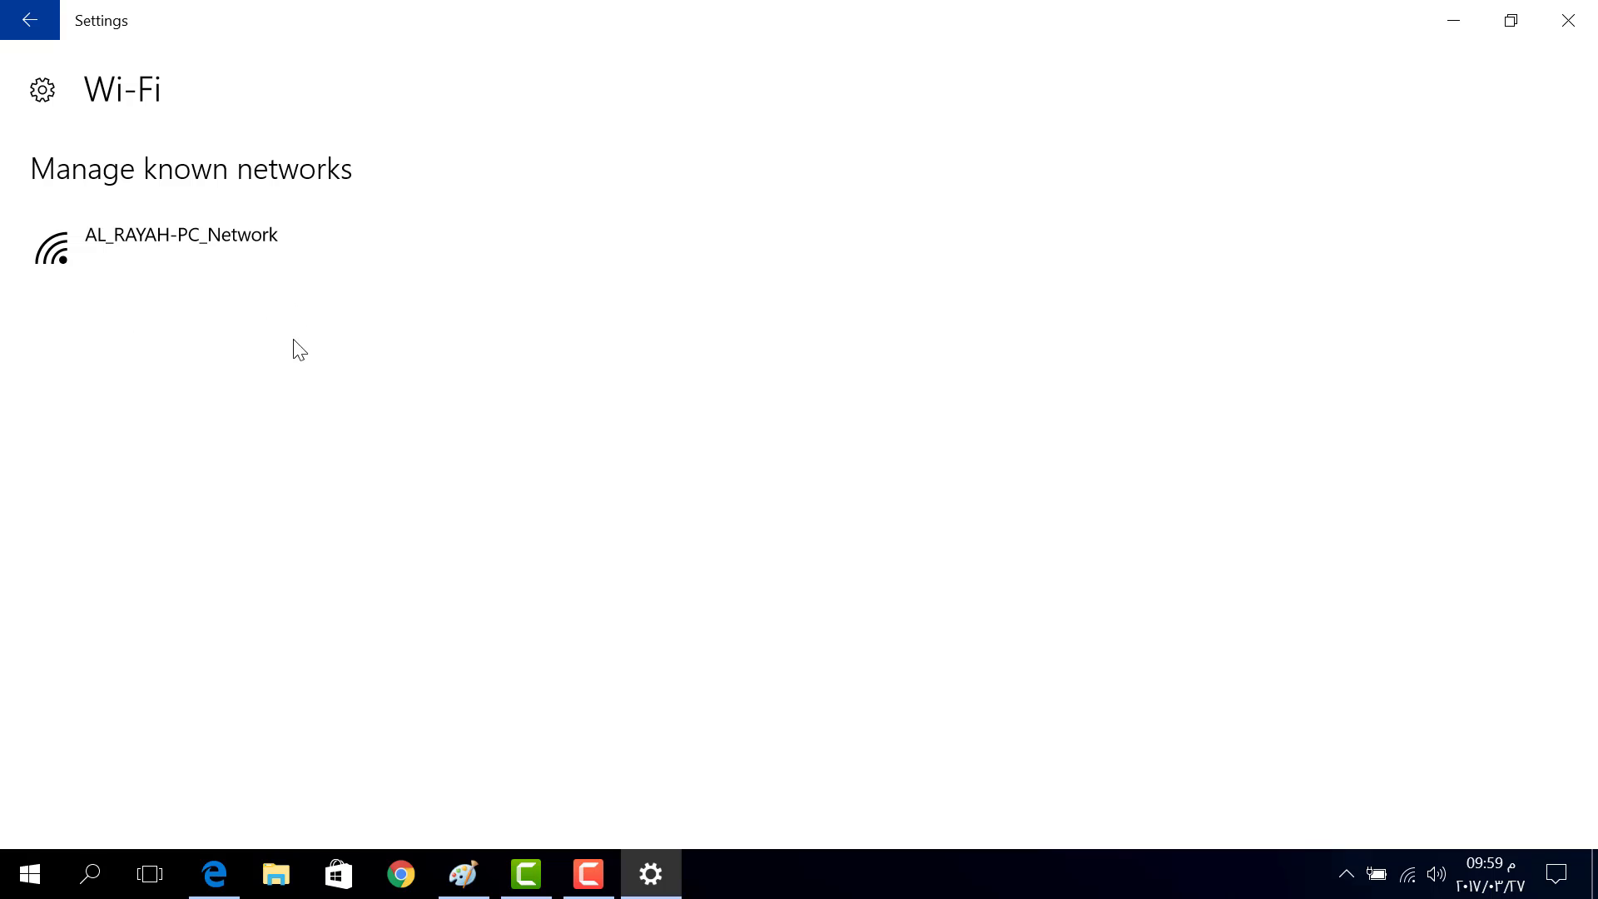
{"action": "left_click", "coordinate": [194, 269]}
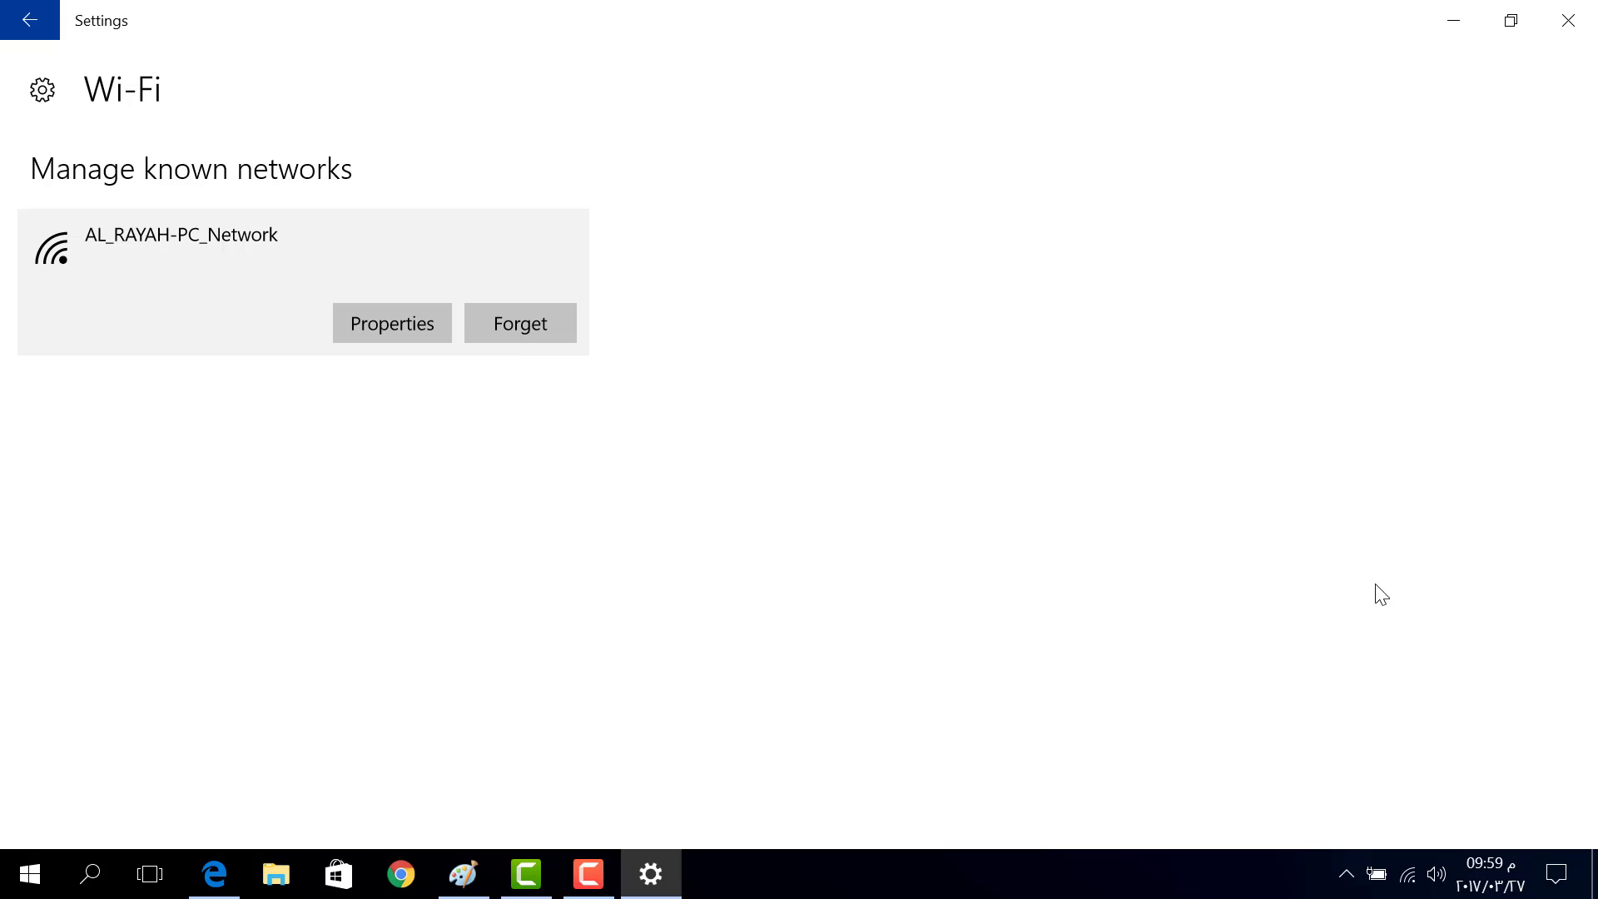
Disconnect from AL_RAYAH-PC_Network and reconnect it through the tray Wi-Fi list
{"action": "left_click", "coordinate": [1405, 878]}
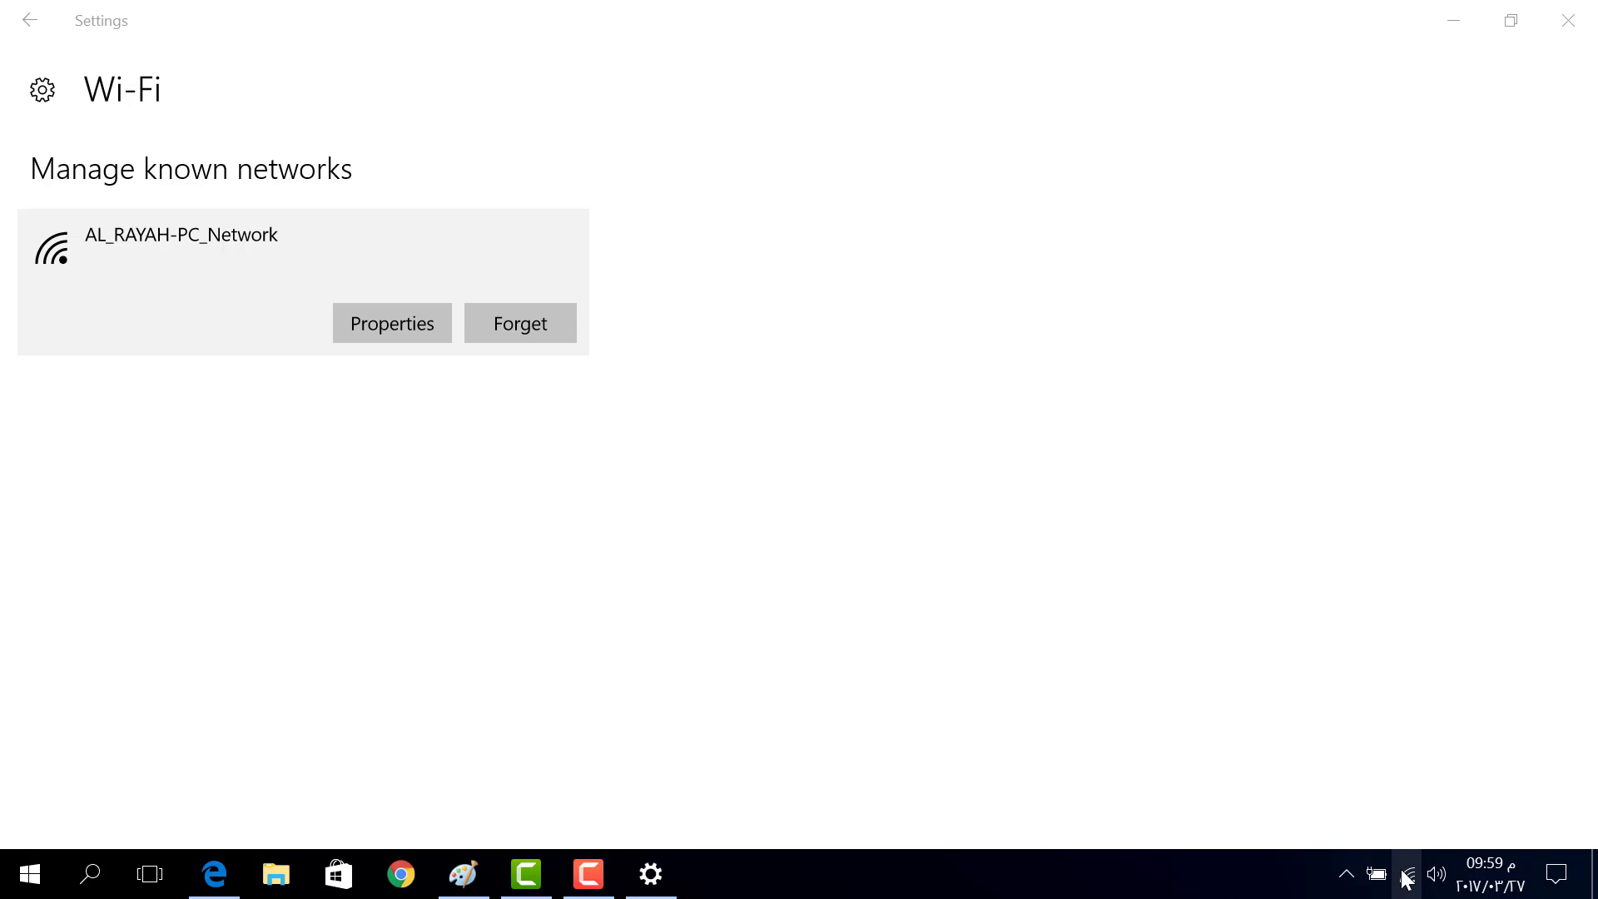
{"action": "left_click", "coordinate": [1338, 180]}
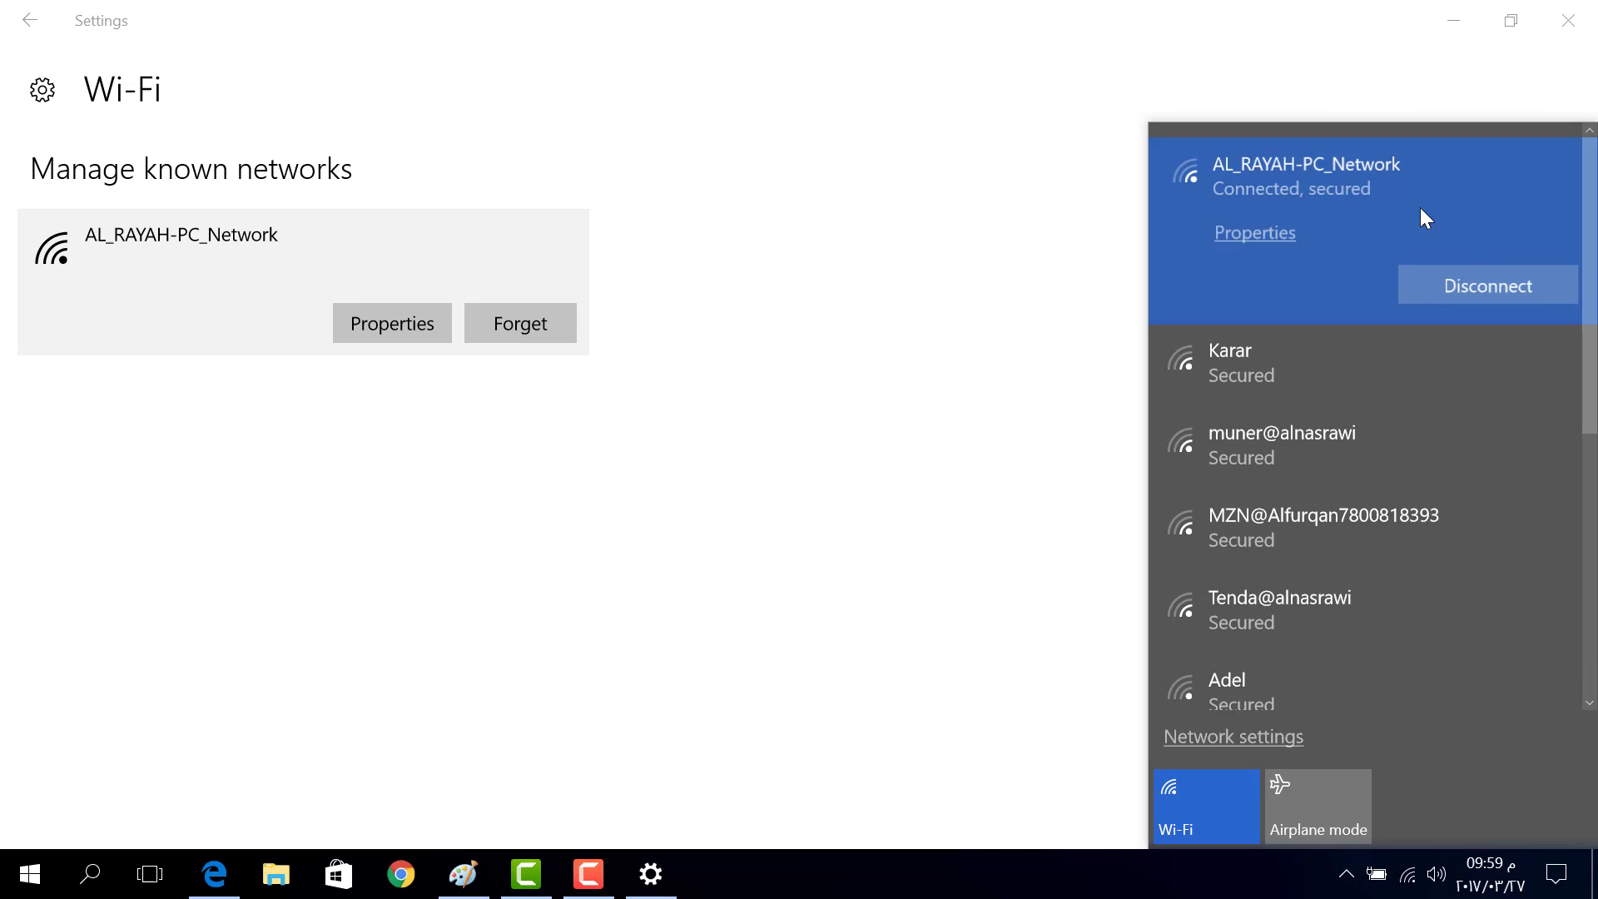
{"action": "left_click", "coordinate": [1474, 282]}
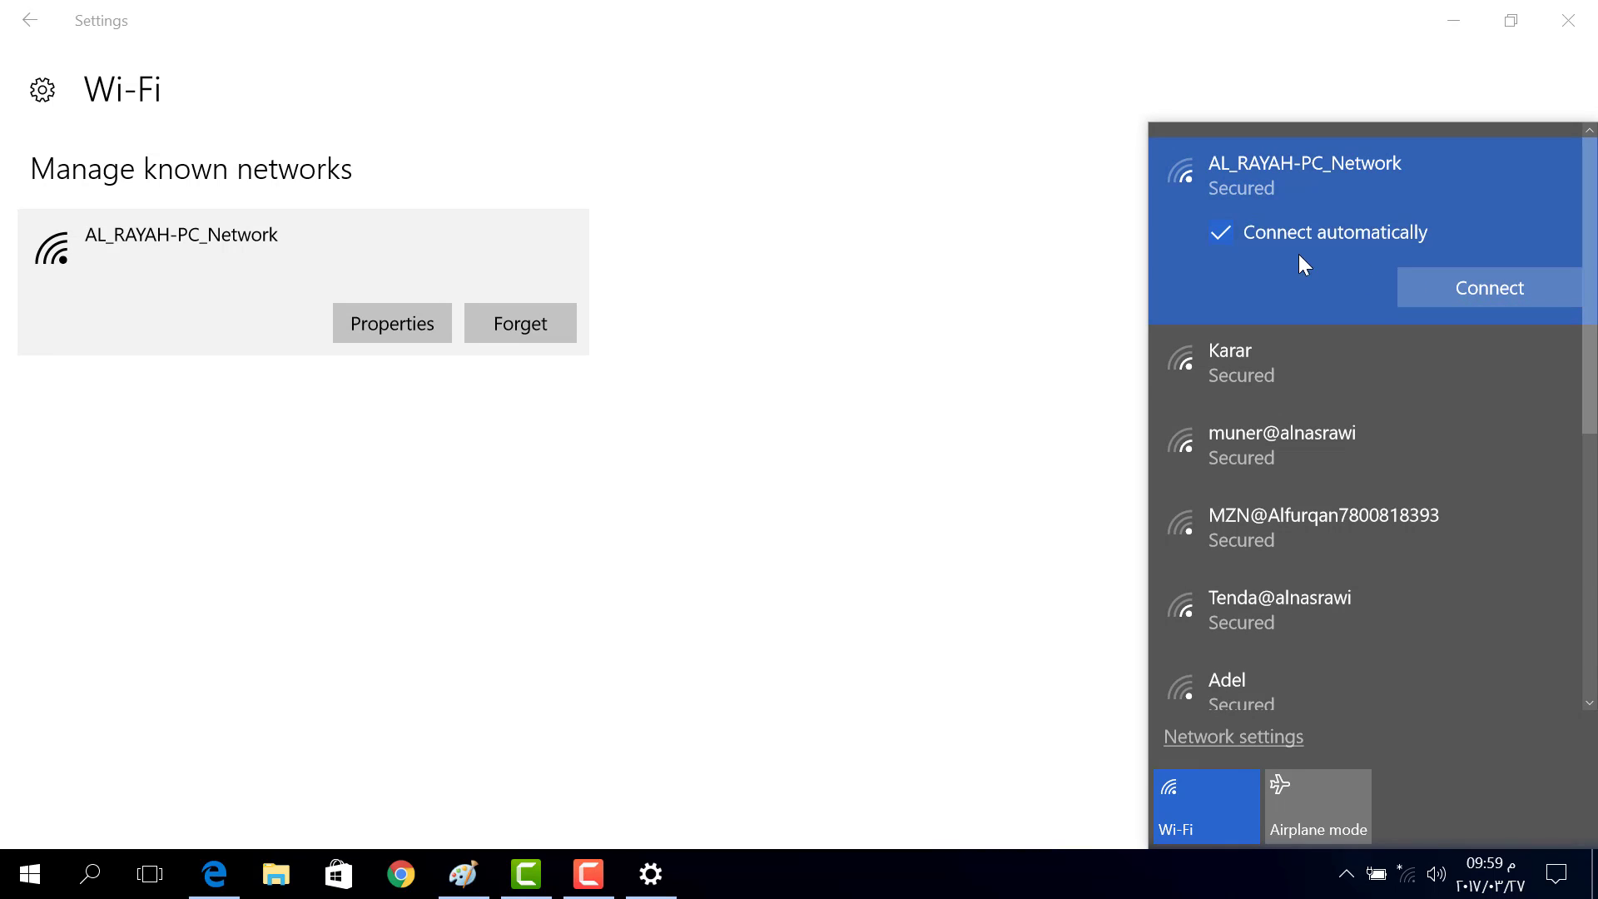
{"action": "left_click", "coordinate": [1495, 288]}
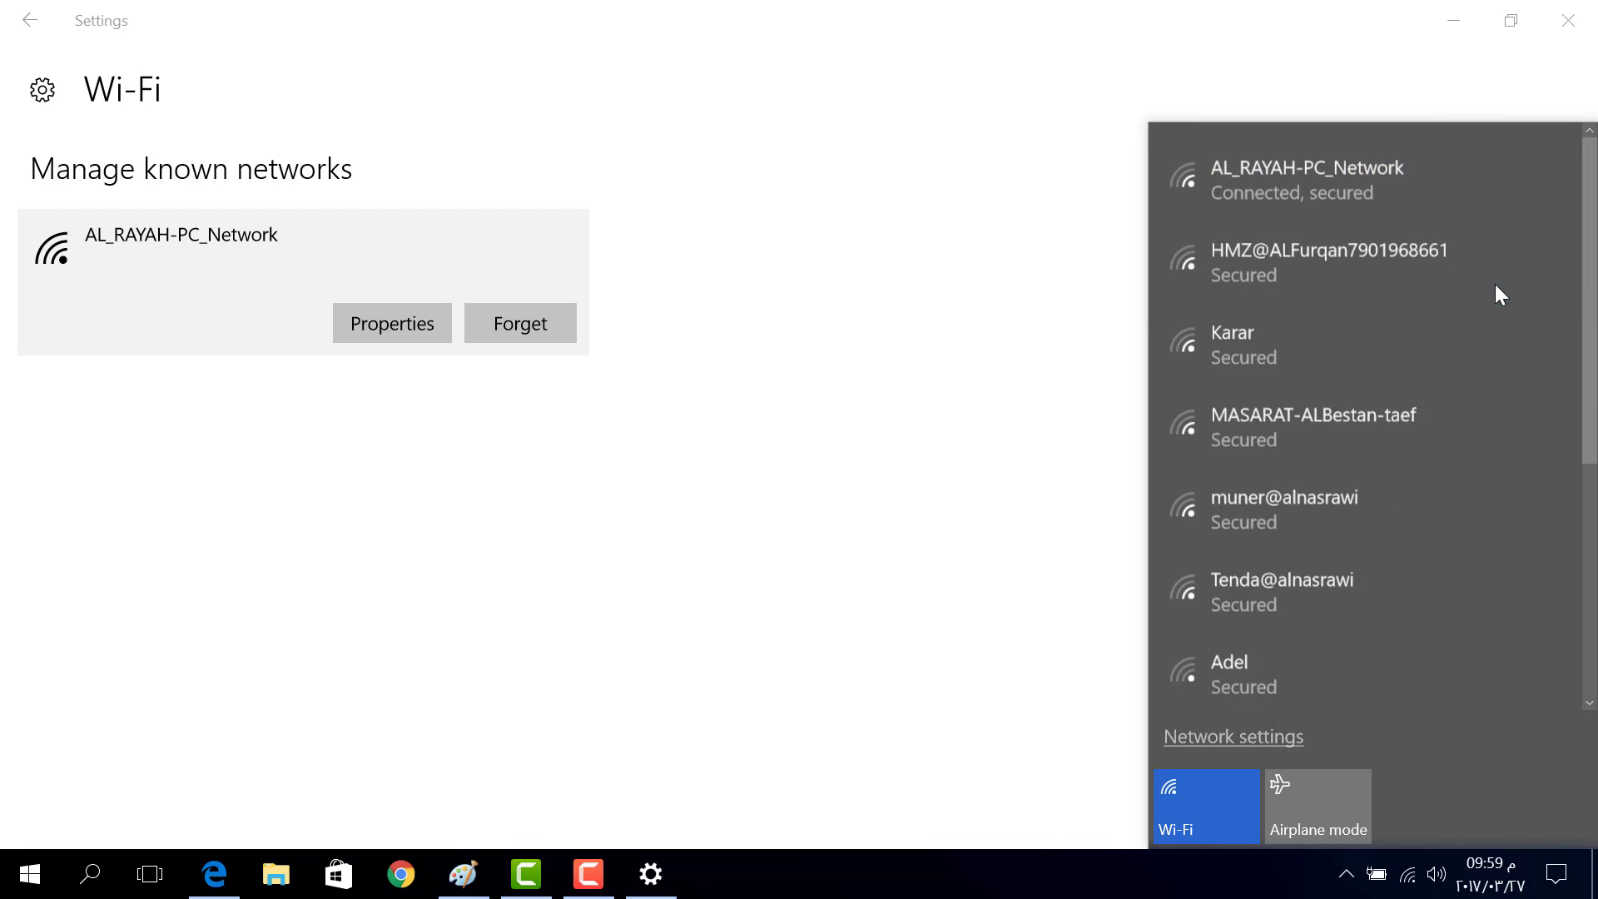
Forget the saved AL_RAYAH-PC_Network, then start connecting to it again from the tray
{"action": "left_click", "coordinate": [533, 326]}
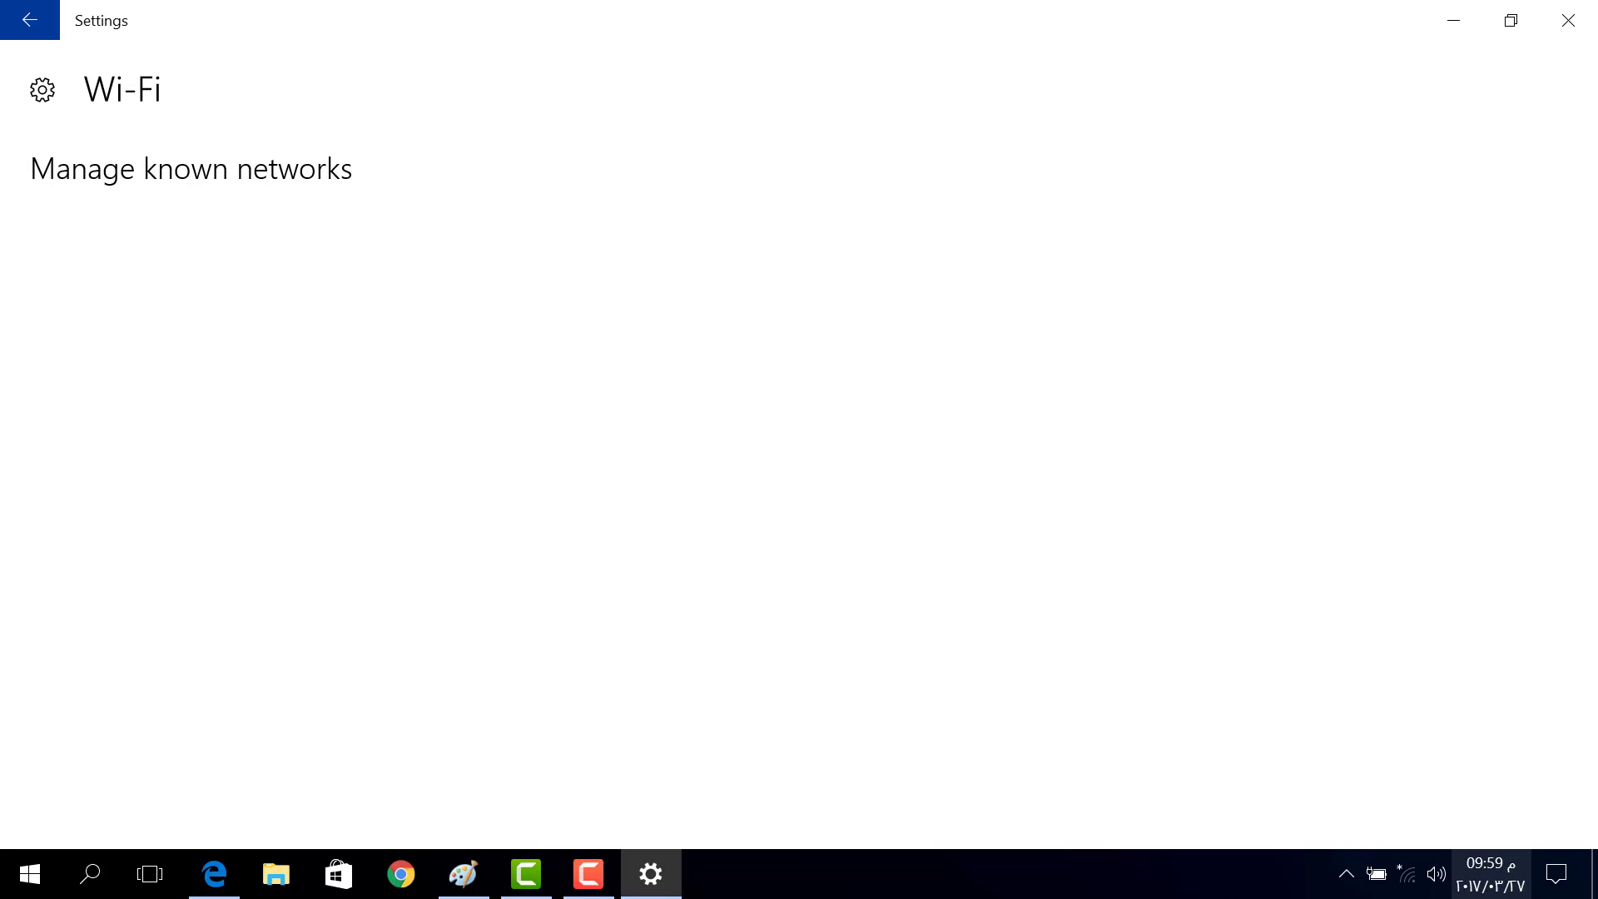
{"action": "left_click", "coordinate": [1399, 888]}
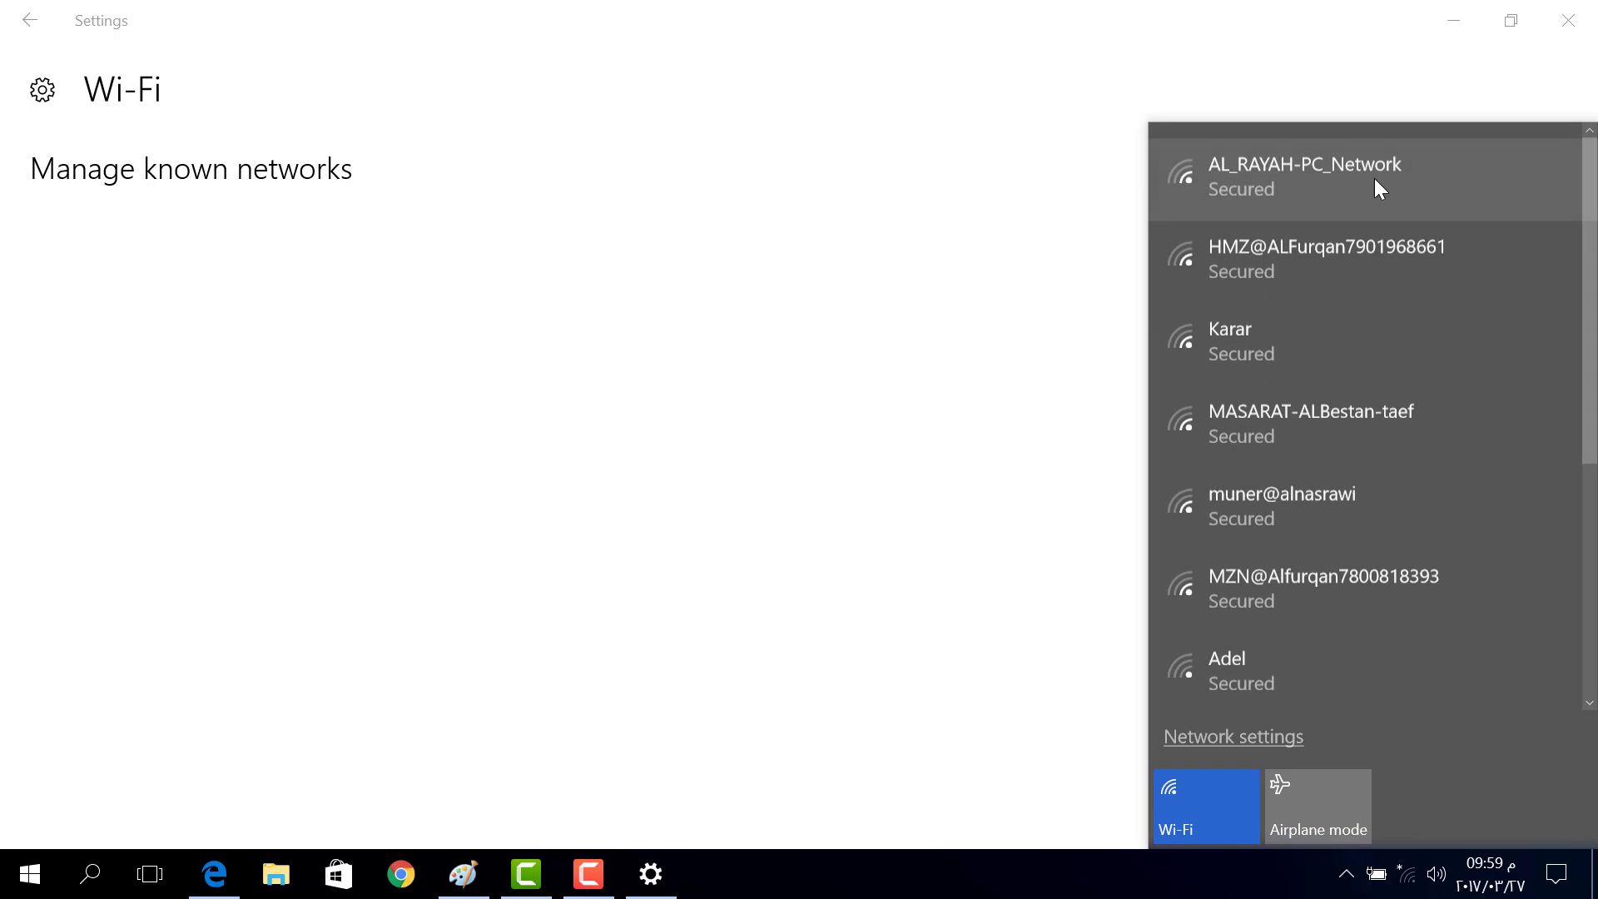
{"action": "left_click", "coordinate": [1375, 179]}
{"action": "left_click", "coordinate": [1451, 277]}
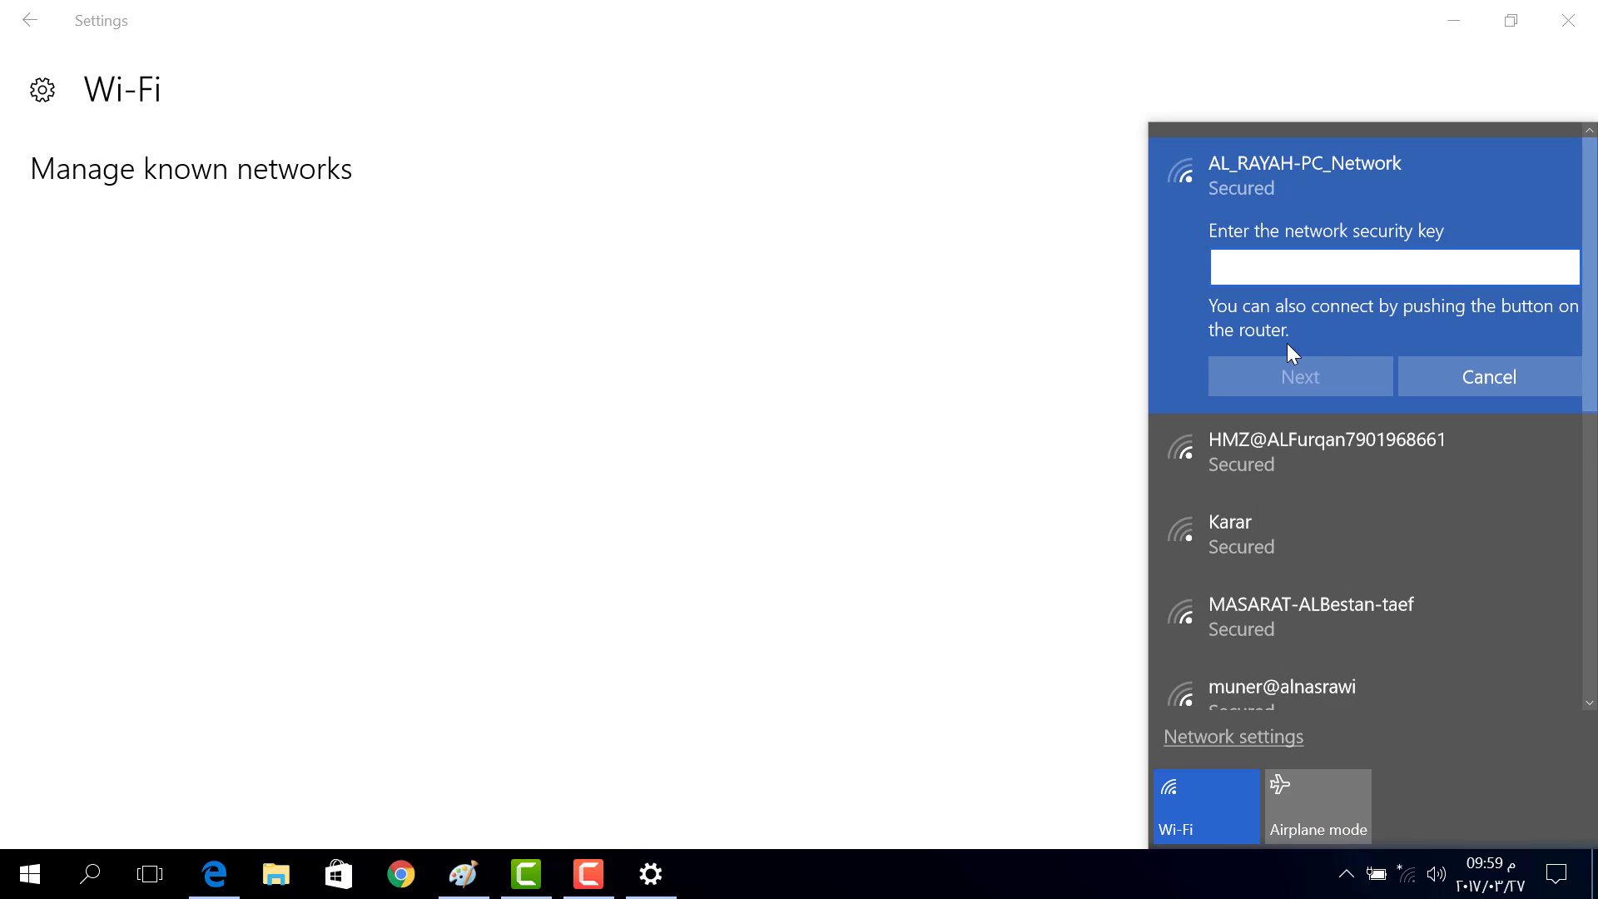
{"action": "left_click", "coordinate": [589, 874]}
{"action": "left_click", "coordinate": [1470, 841]}
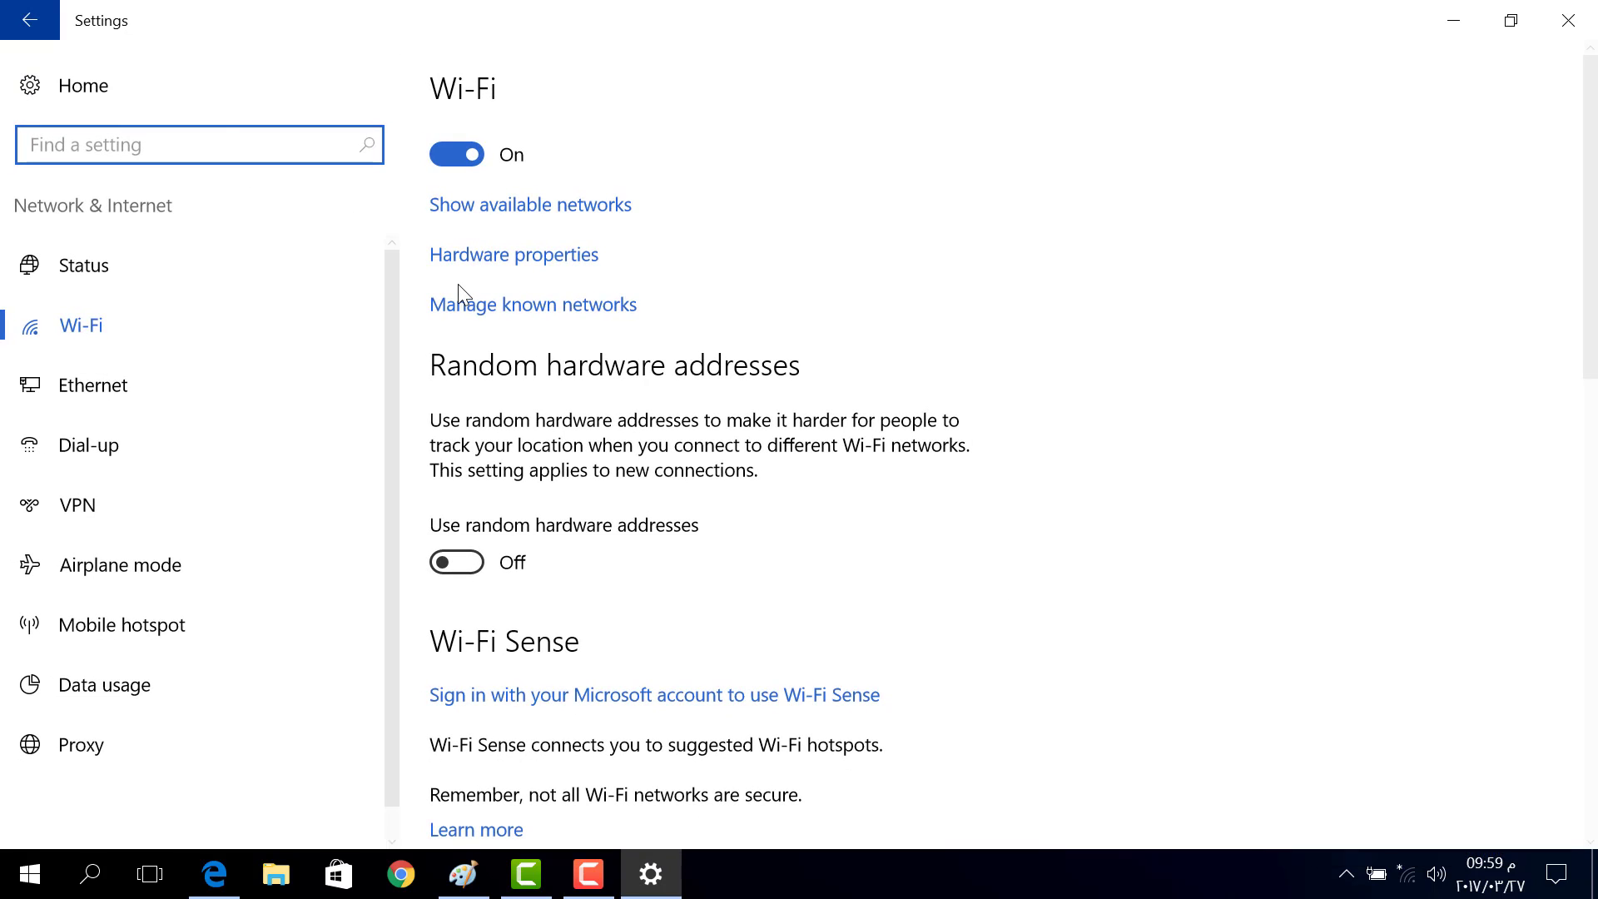
View the Ethernet page and the Realtek PCIe GBE adapter's properties, then go back
{"action": "scroll", "coordinate": [667, 239], "scroll_direction": "down", "scroll_amount": 7}
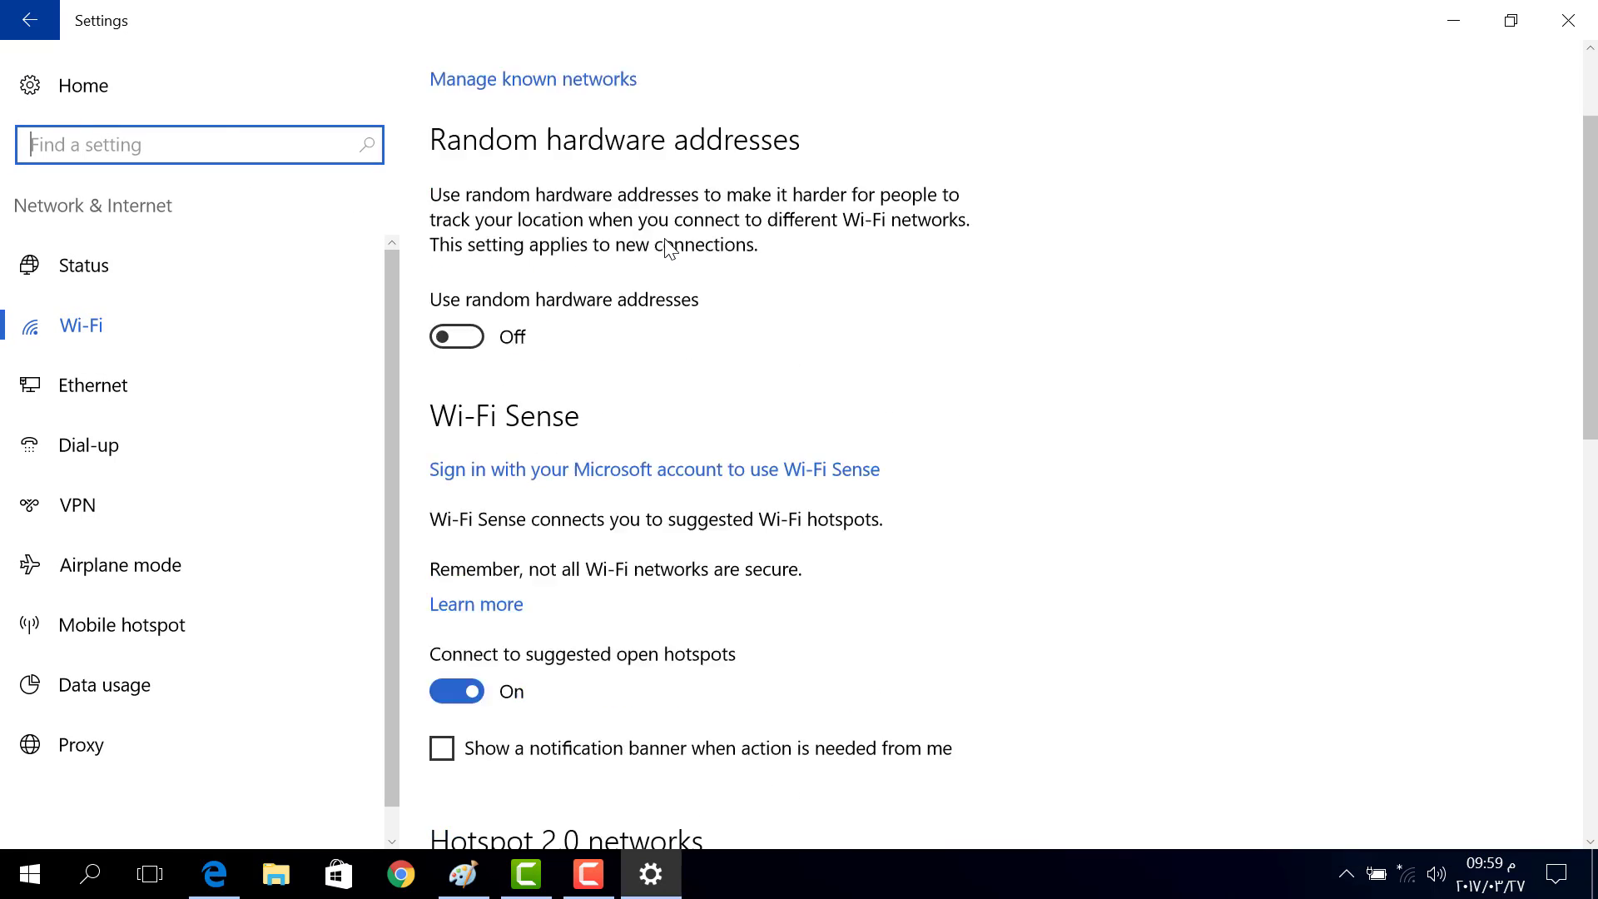
{"action": "left_click", "coordinate": [75, 376]}
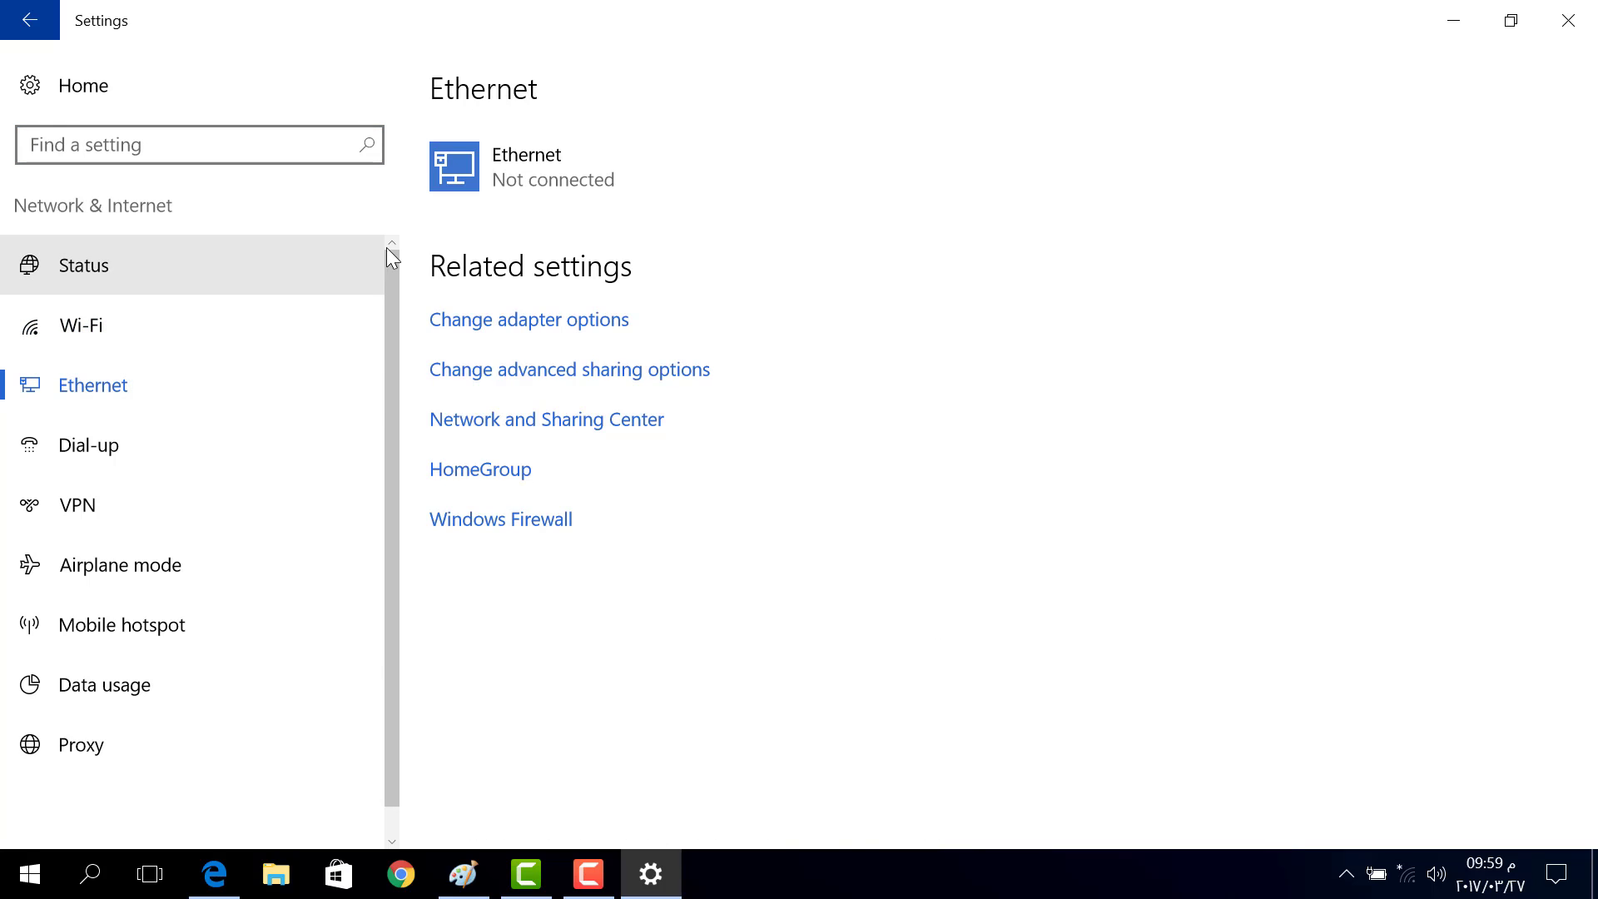
{"action": "left_click", "coordinate": [542, 185]}
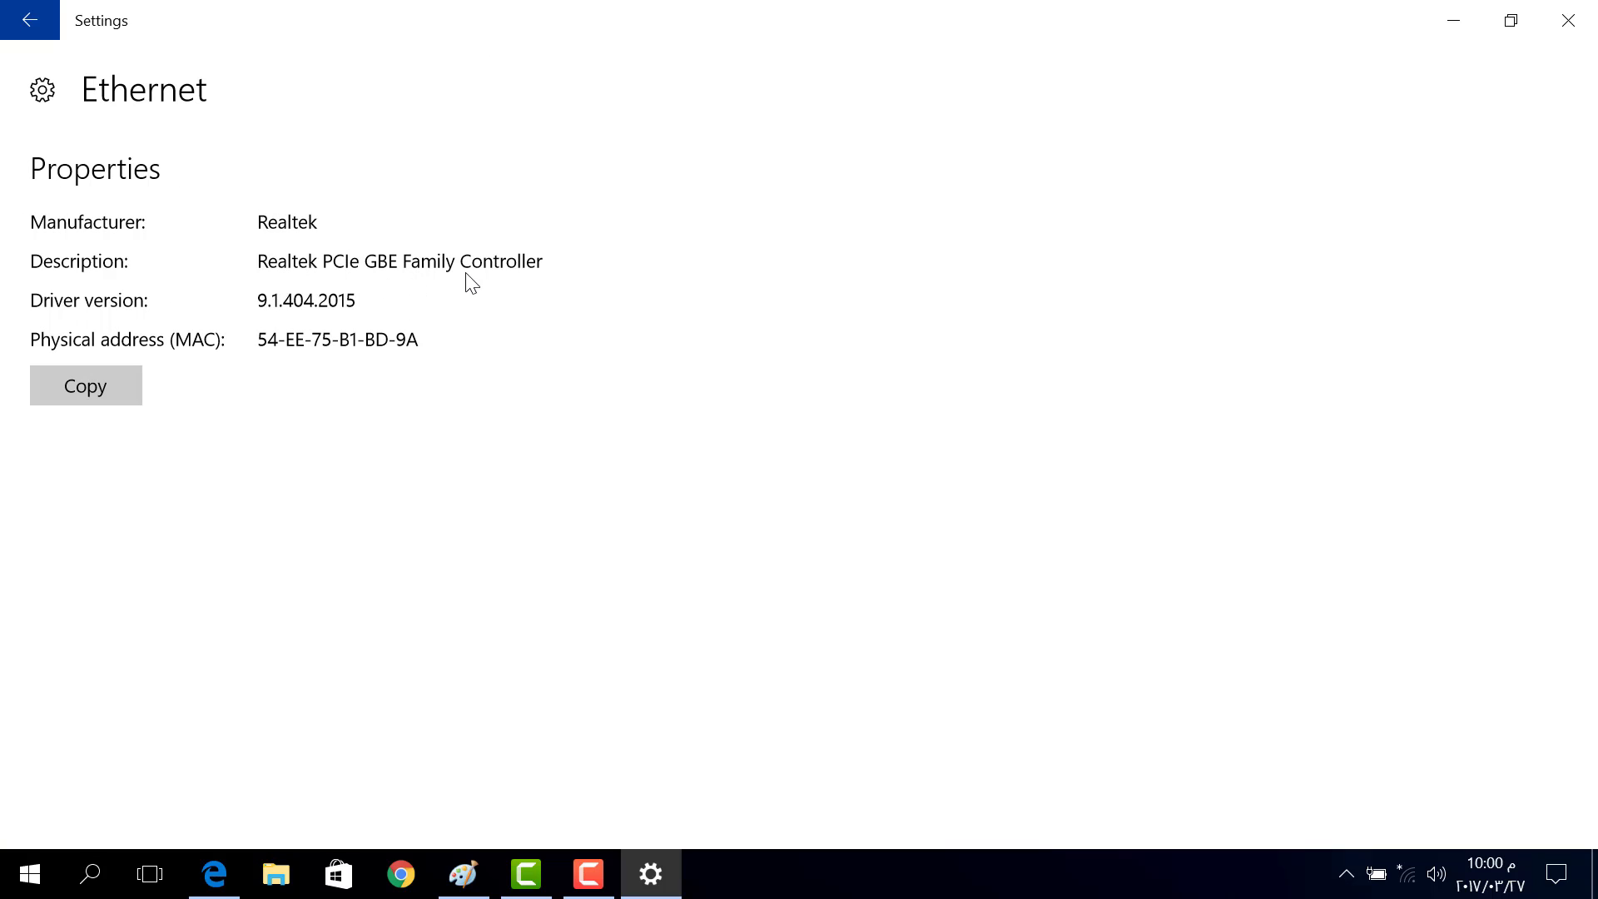
{"action": "left_click", "coordinate": [30, 20]}
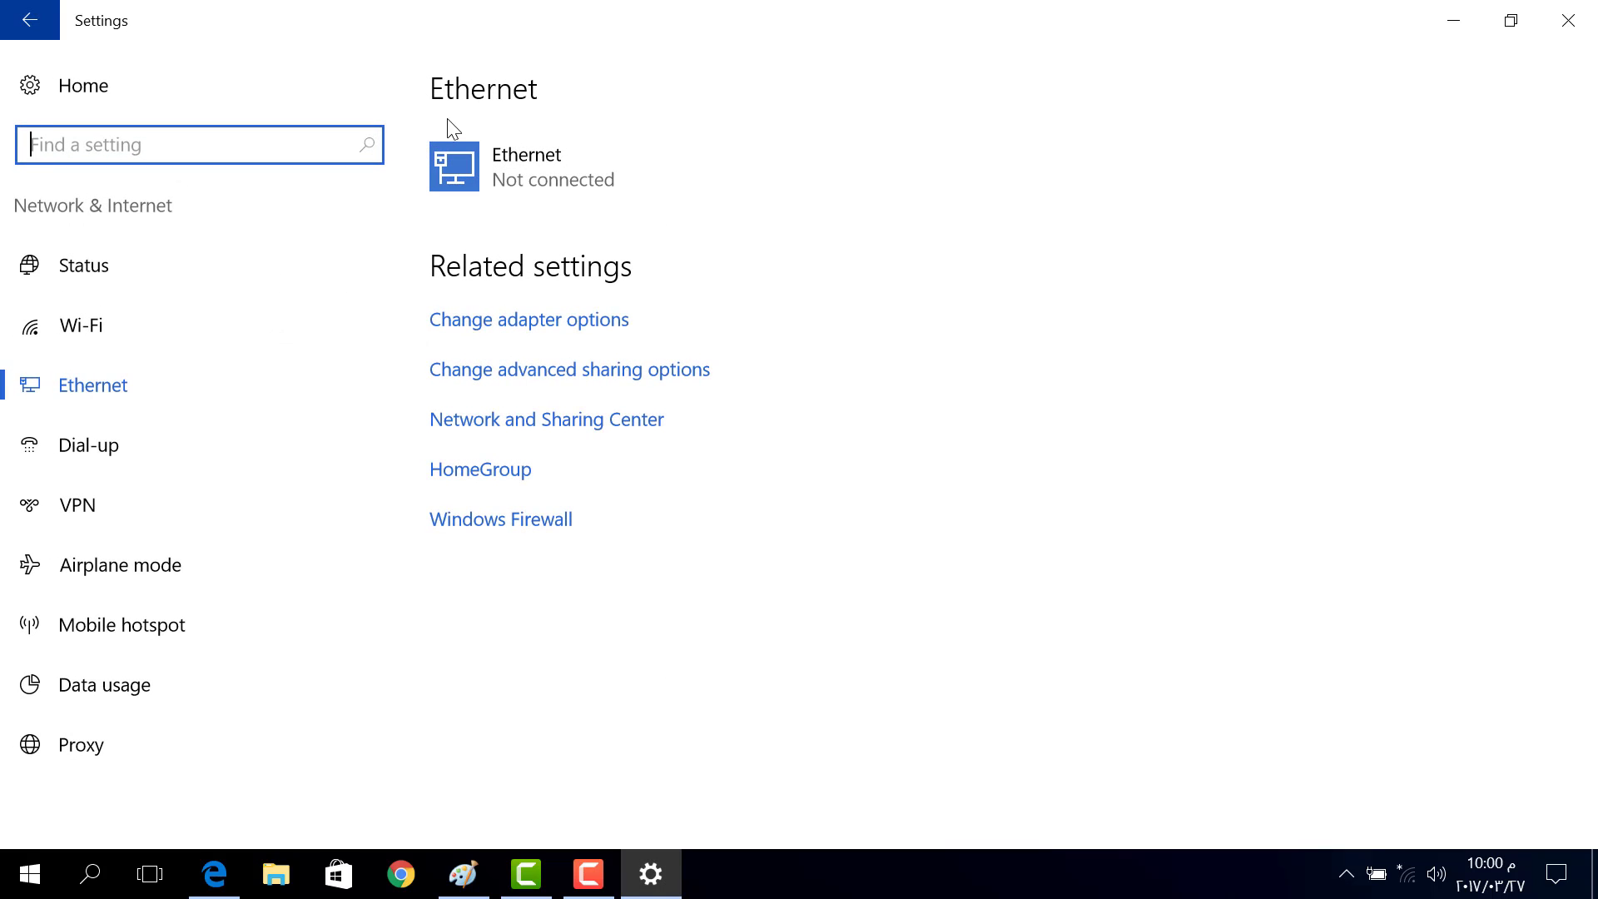
{"action": "left_click", "coordinate": [532, 380]}
Browse the Dial-up and VPN pages, then turn Airplane mode on
{"action": "left_click", "coordinate": [131, 454]}
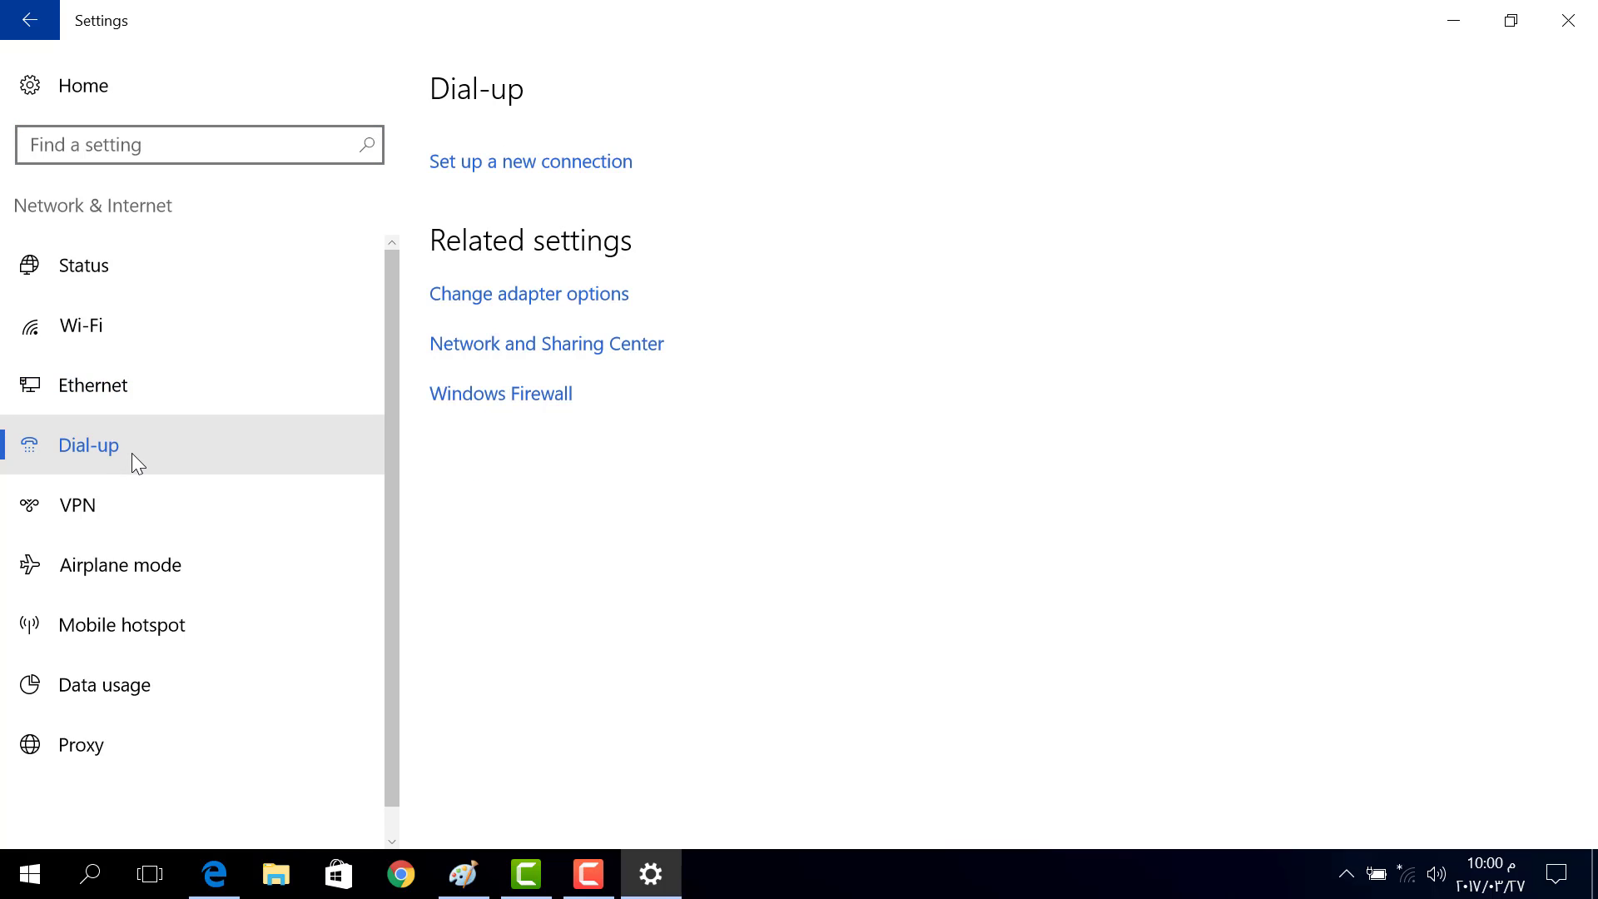
{"action": "left_click", "coordinate": [133, 491]}
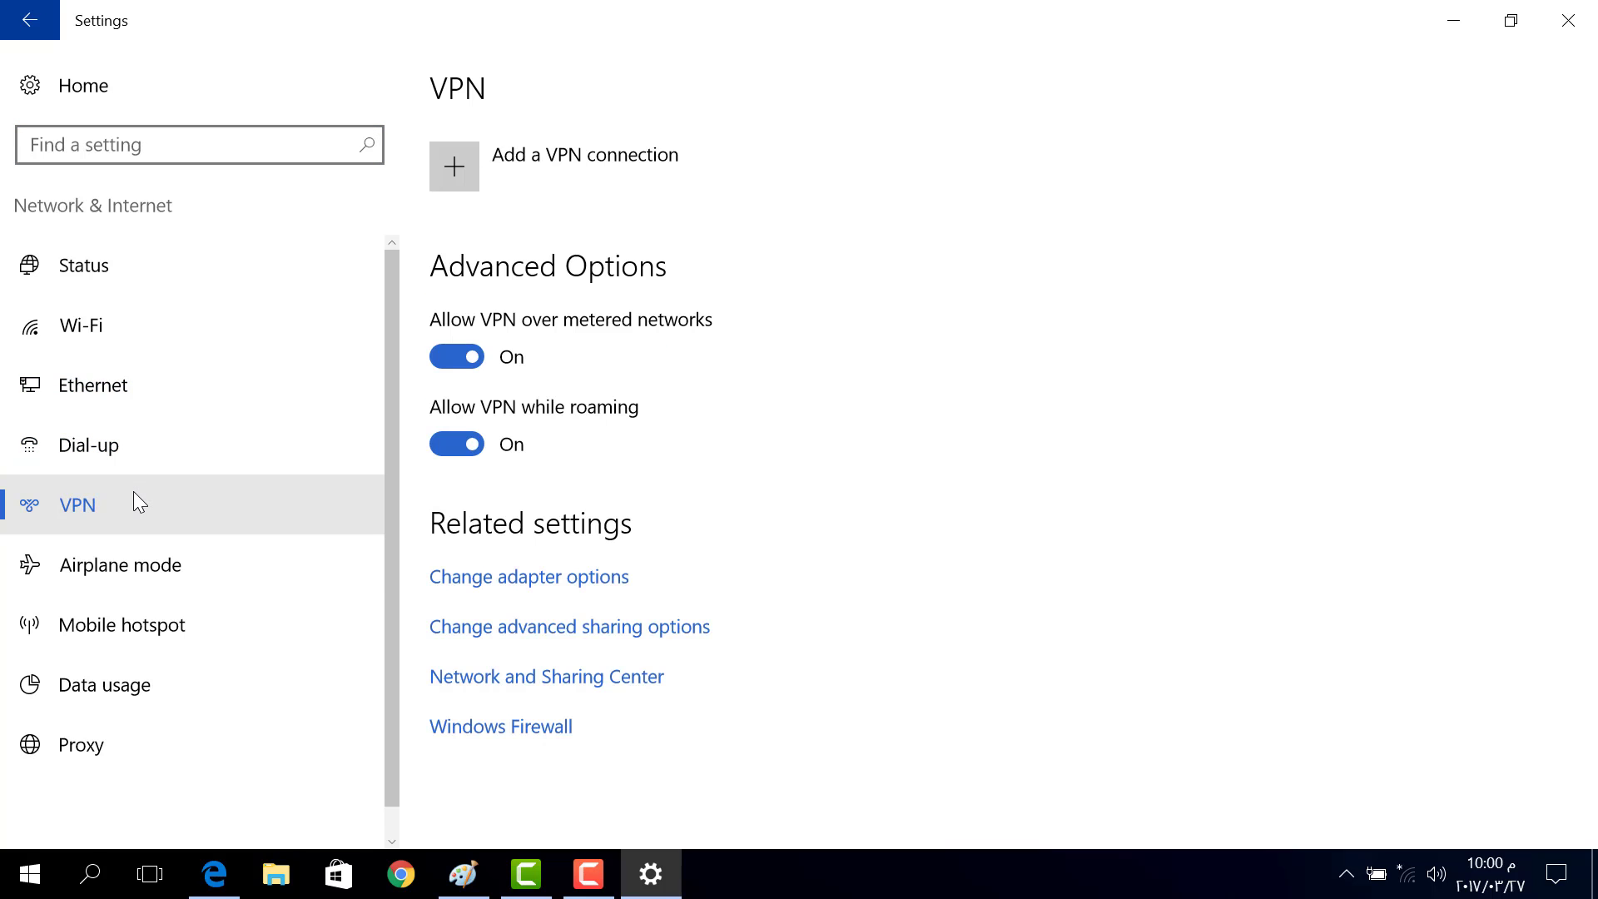
{"action": "left_click", "coordinate": [132, 583]}
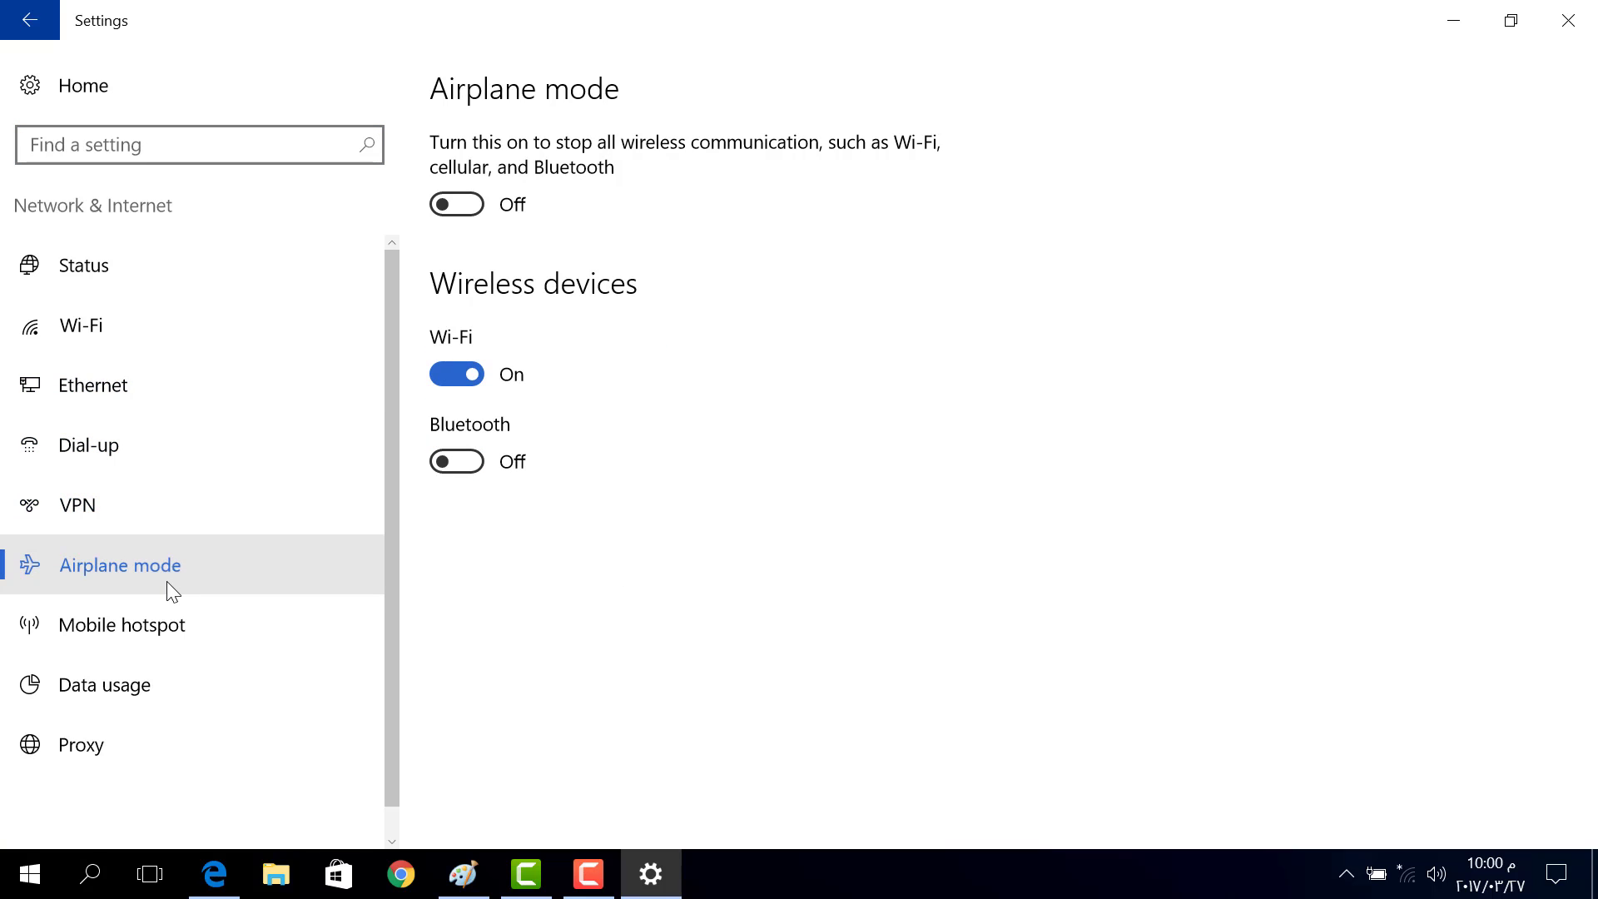
{"action": "left_click", "coordinate": [467, 203]}
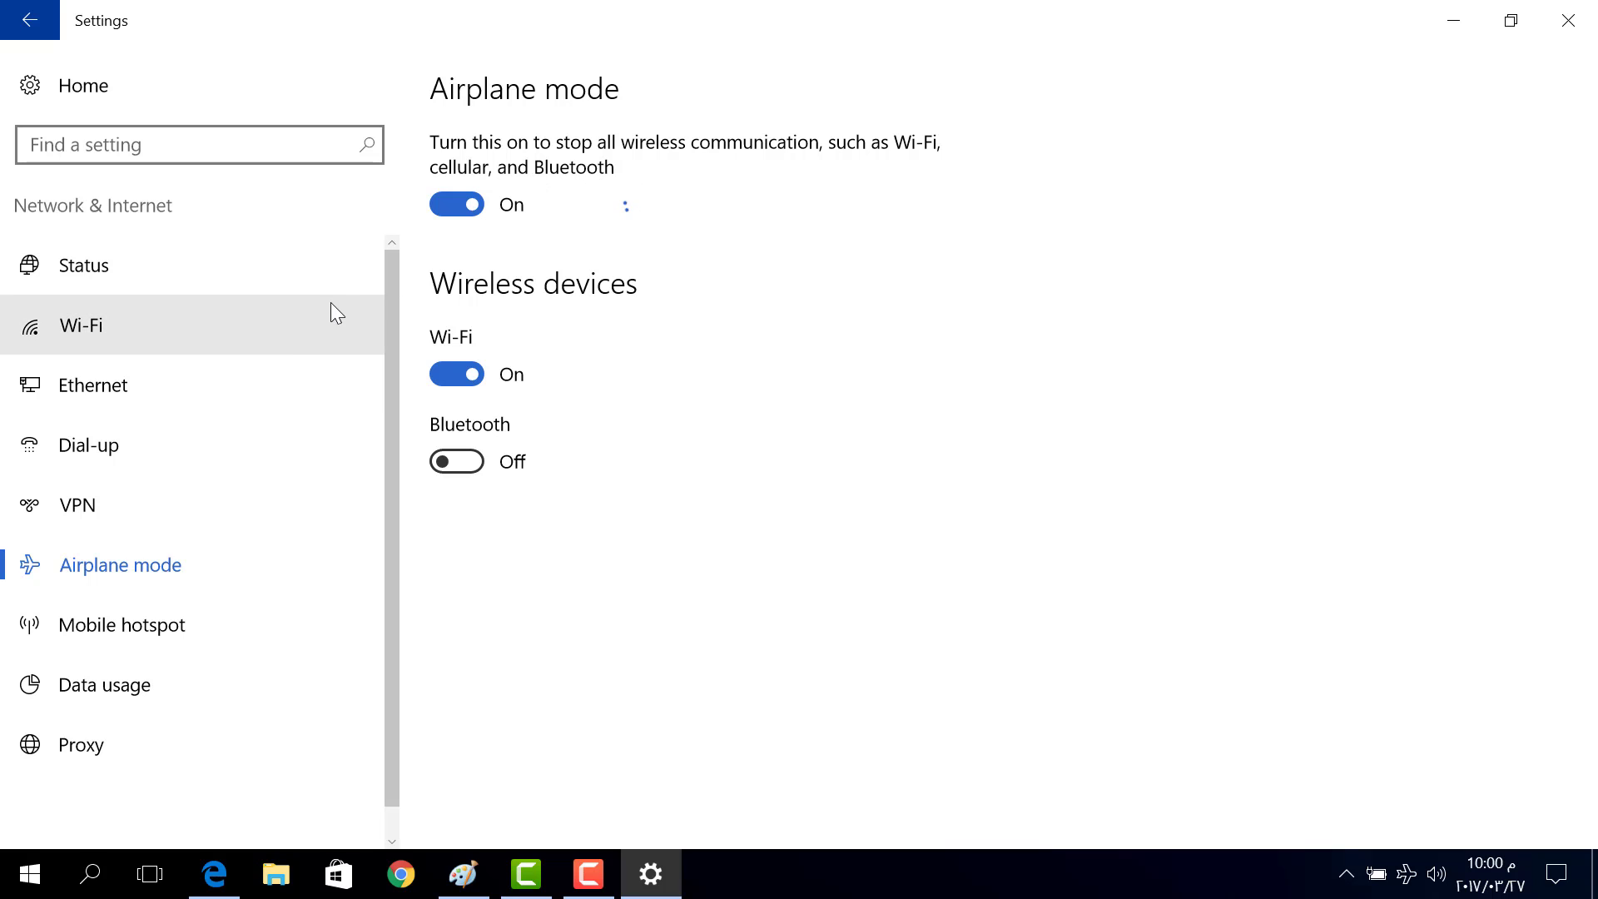
Look at Mobile hotspot and Data usage, then switch Wi-Fi on in the Wi-Fi page
{"action": "left_click", "coordinate": [224, 626]}
{"action": "scroll", "coordinate": [224, 623], "scroll_direction": "down", "scroll_amount": 1}
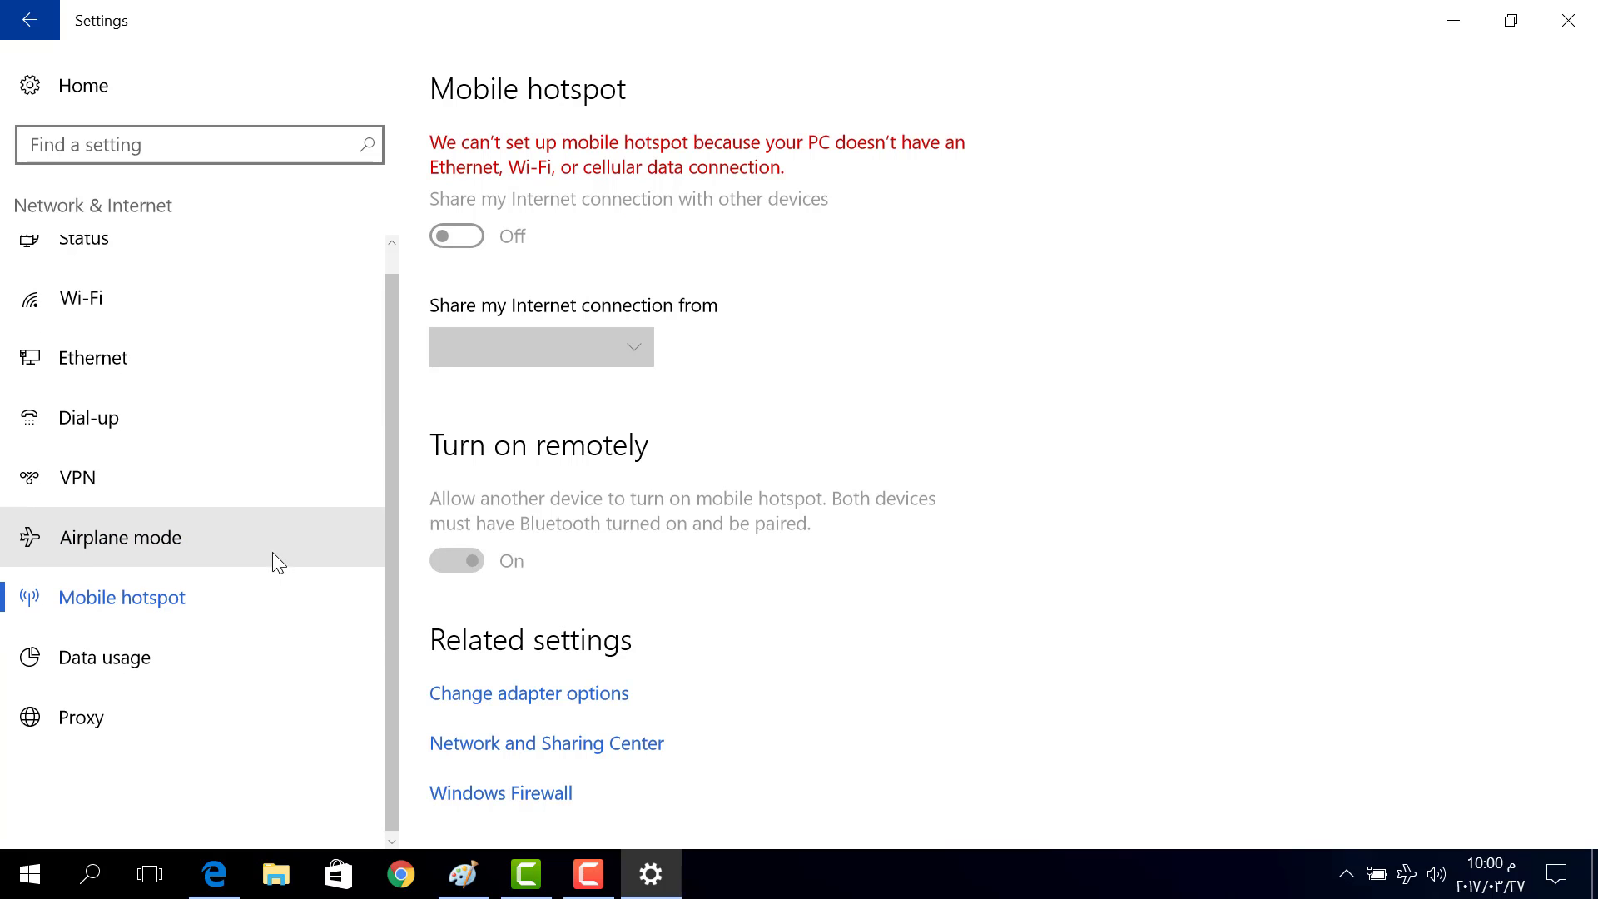
{"action": "left_click", "coordinate": [163, 664]}
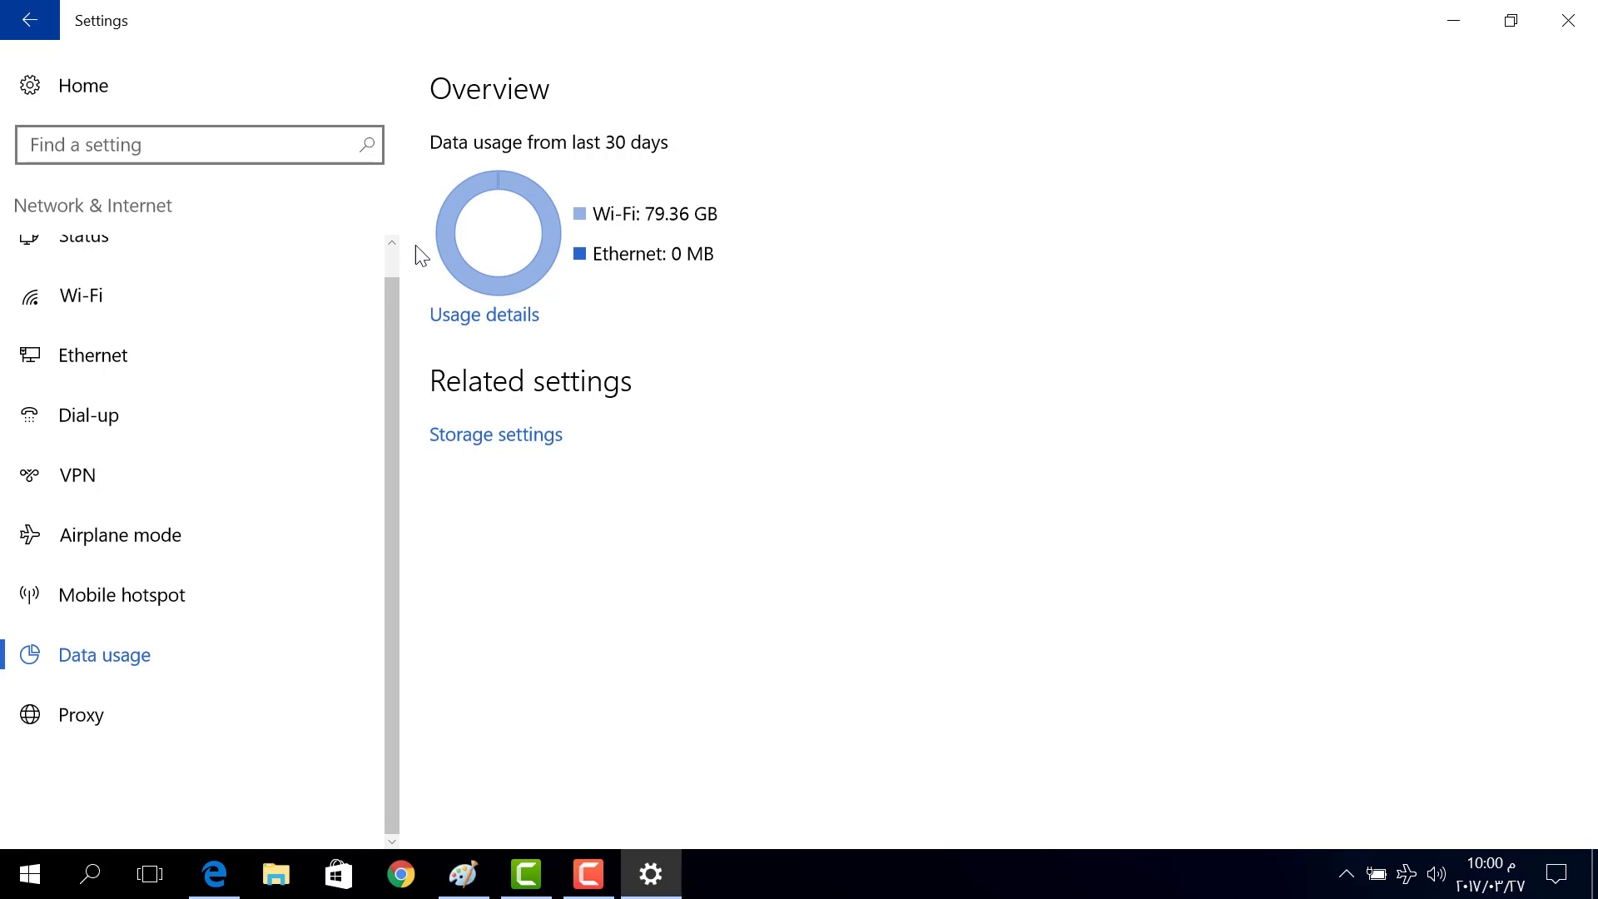
{"action": "scroll", "coordinate": [78, 413], "scroll_direction": "up", "scroll_amount": 1}
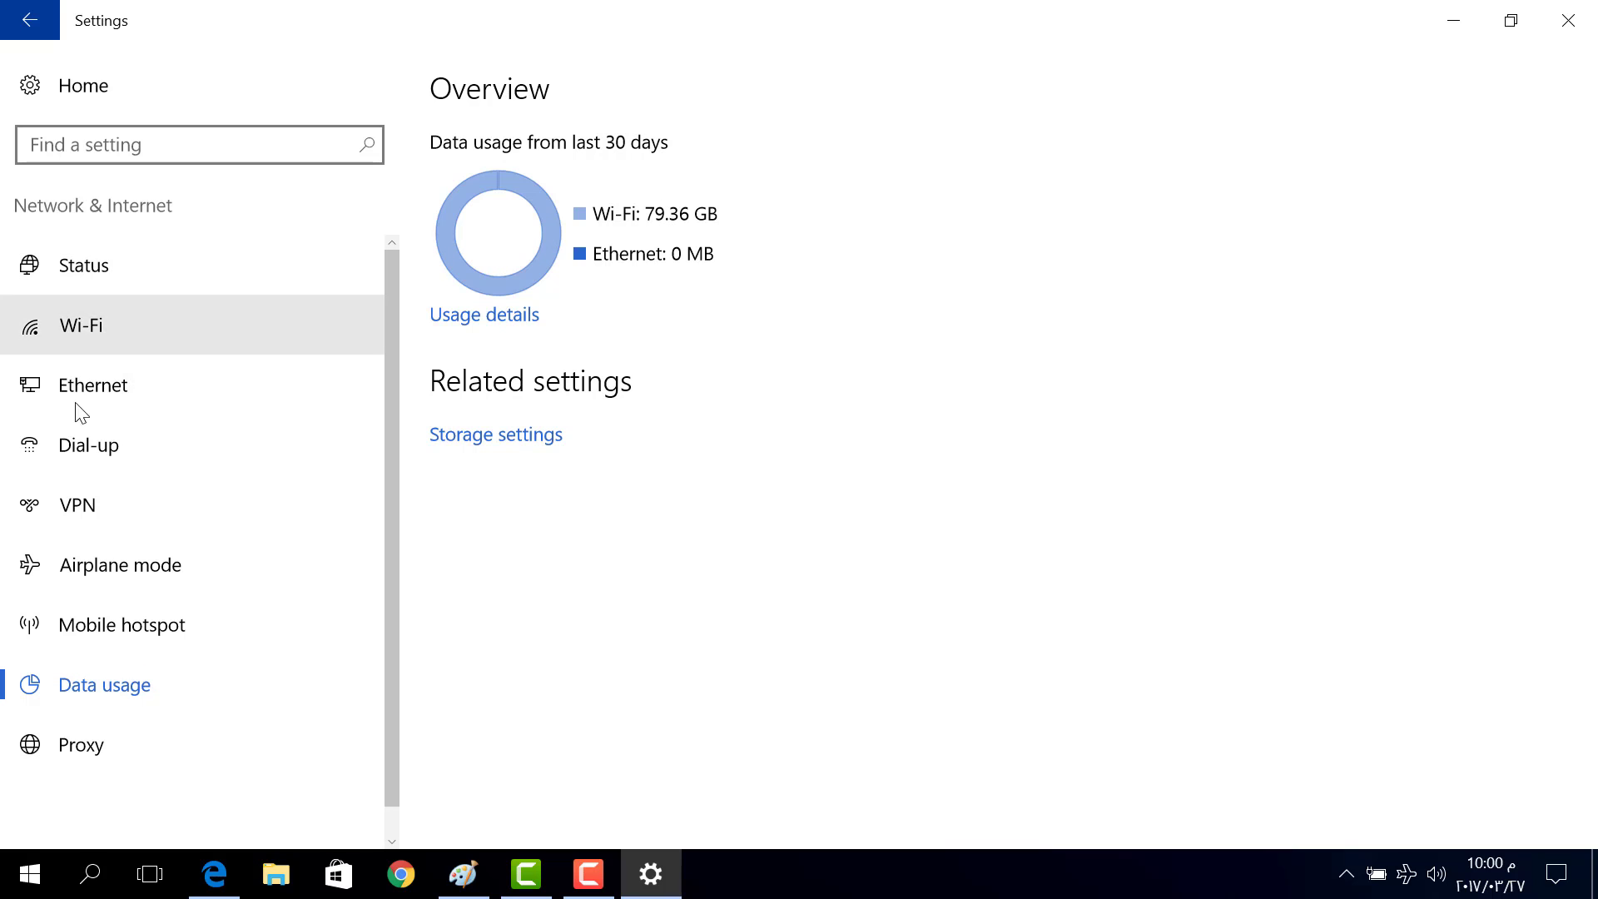
{"action": "left_click", "coordinate": [113, 343]}
{"action": "left_click", "coordinate": [464, 150]}
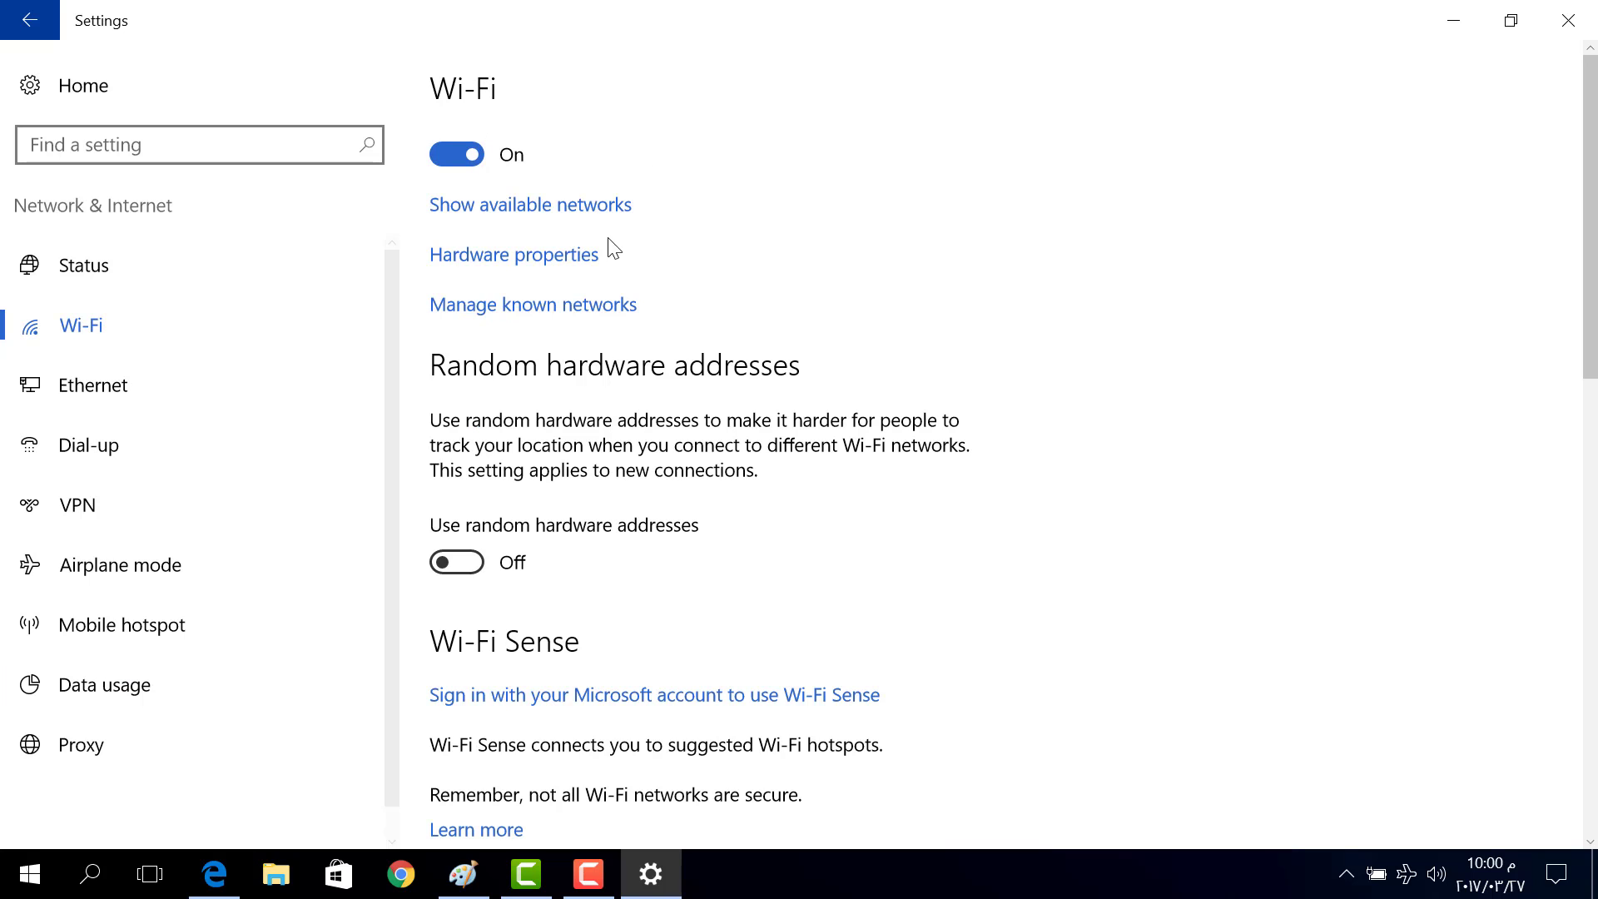
Pick AL_RAYAH-PC_Network from the available networks and connect with its security key
{"action": "left_click", "coordinate": [567, 209]}
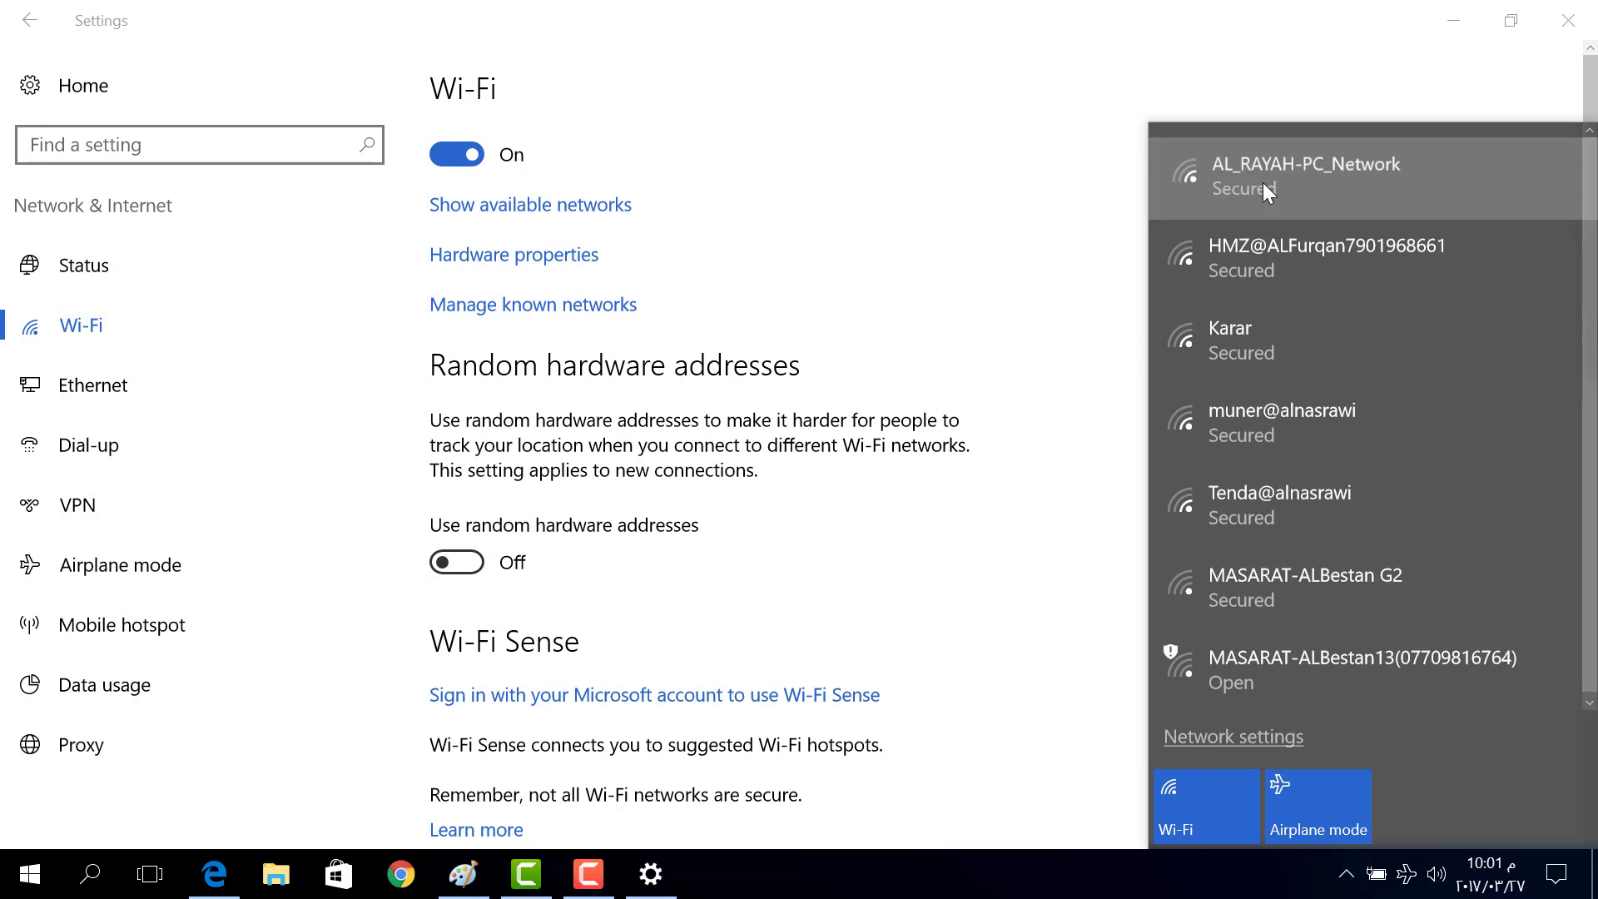
{"action": "left_click", "coordinate": [1262, 183]}
{"action": "left_click", "coordinate": [1523, 297]}
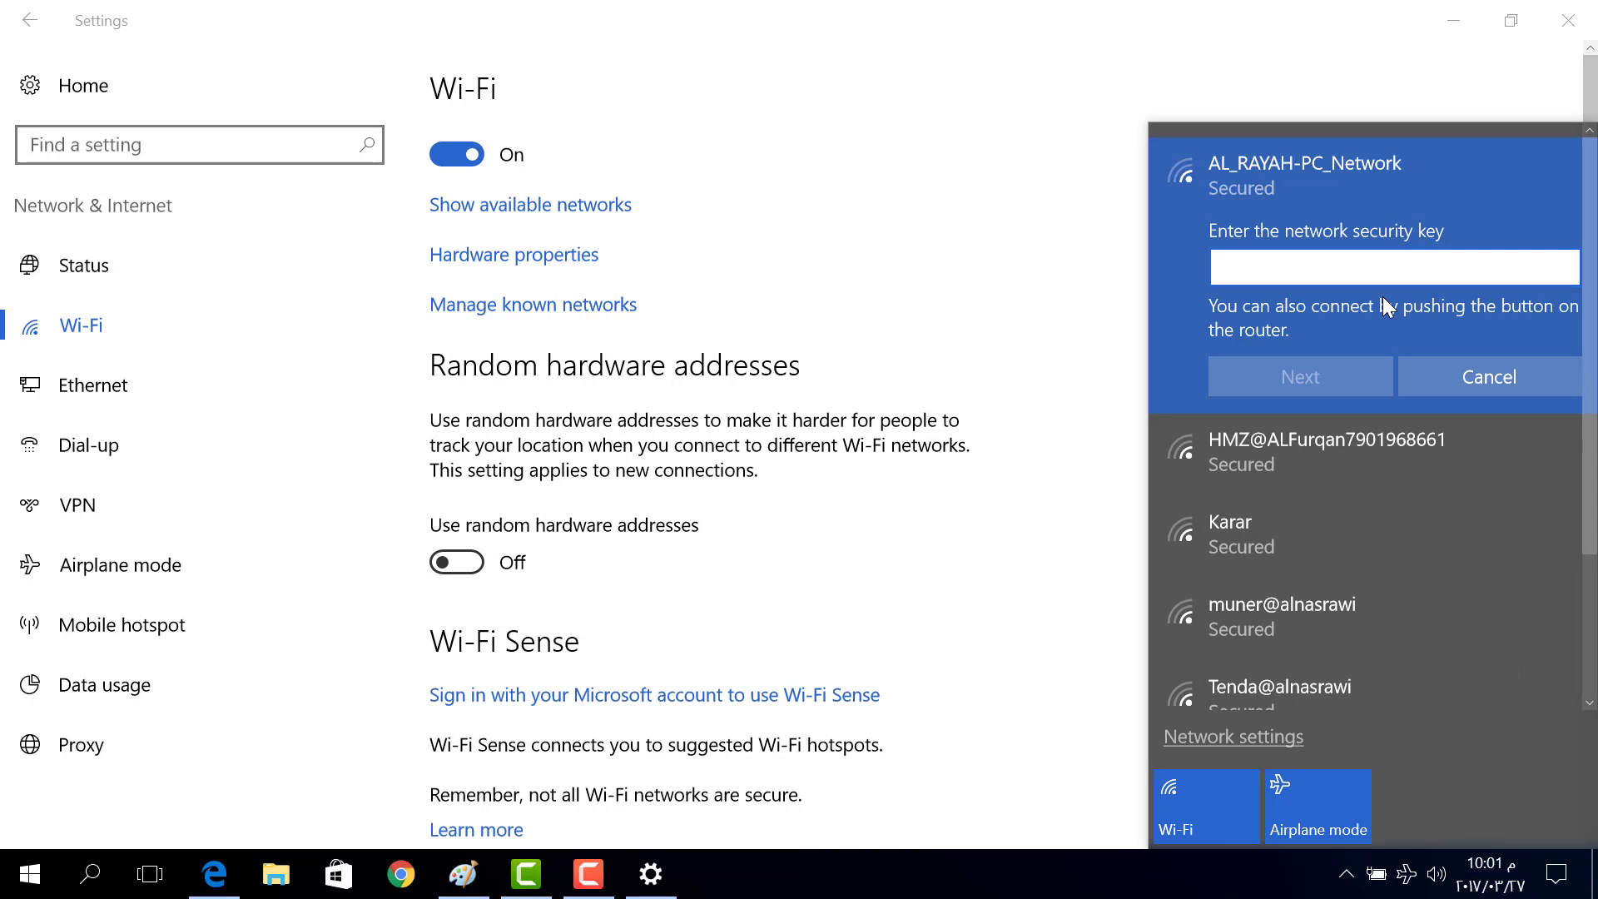
{"action": "type", "text": "*******"}
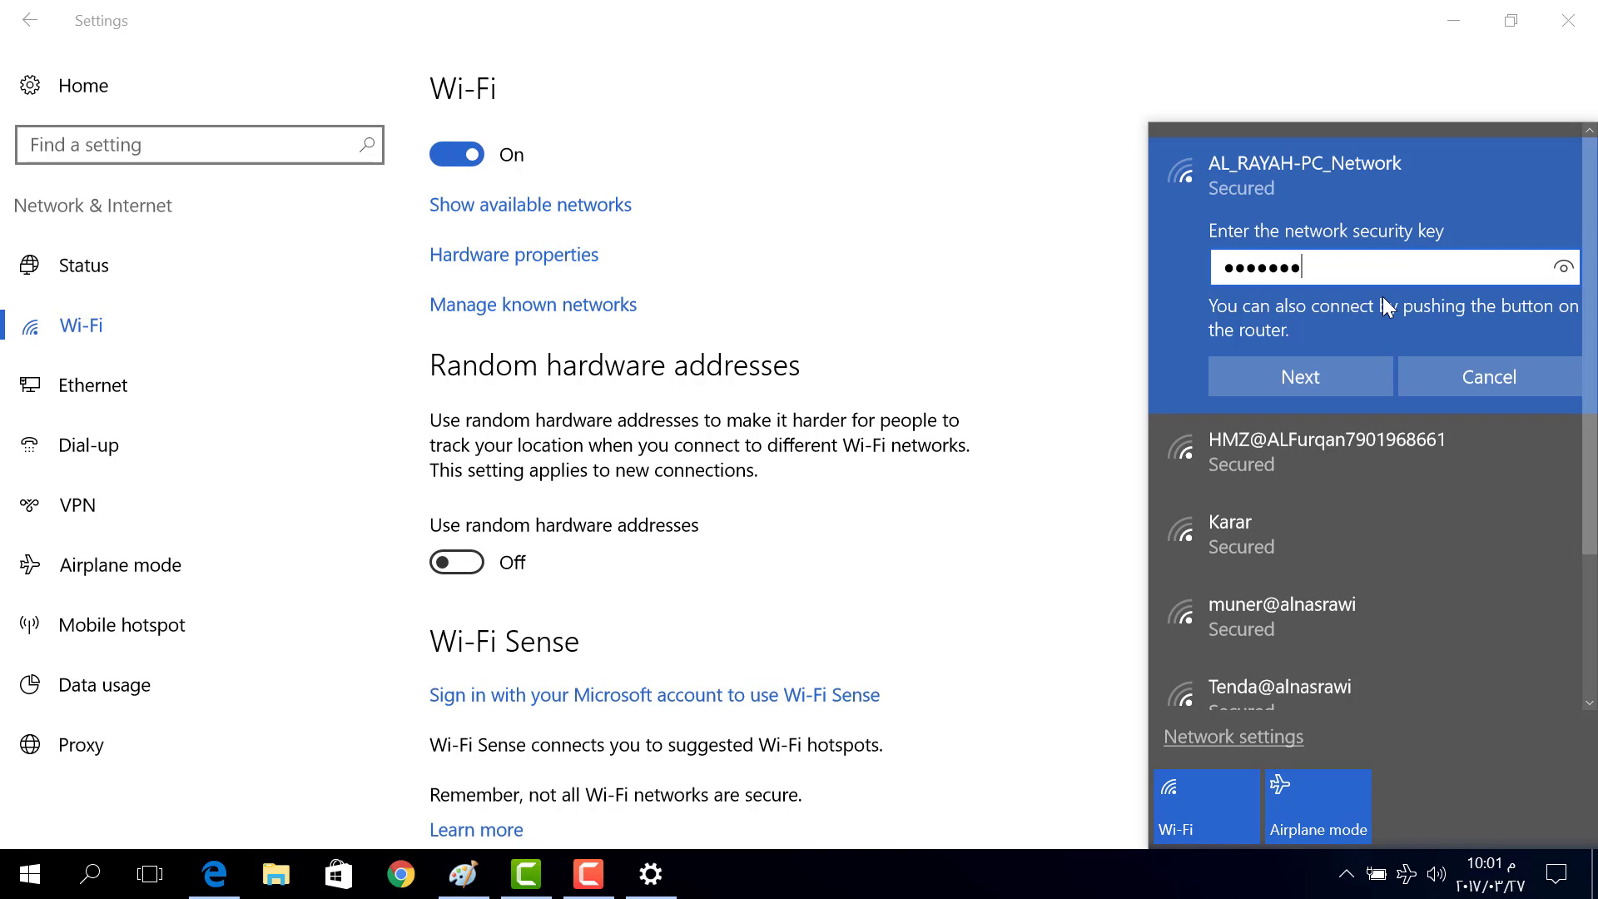
{"action": "type", "text": "*****"}
{"action": "key", "text": "Return"}
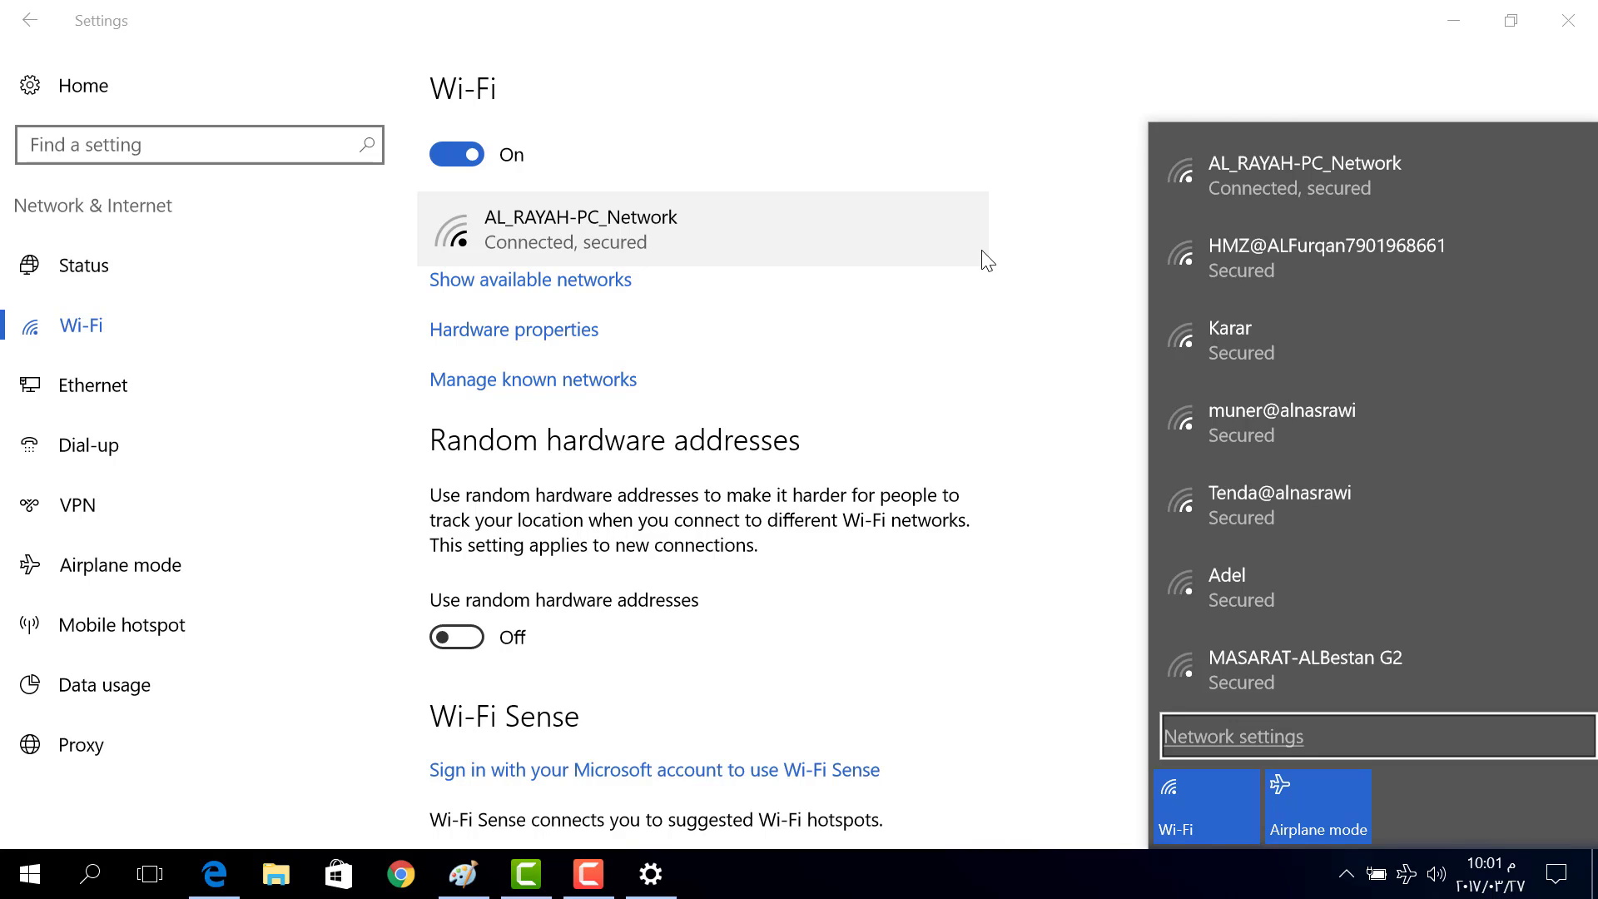
{"action": "left_click", "coordinate": [588, 872]}
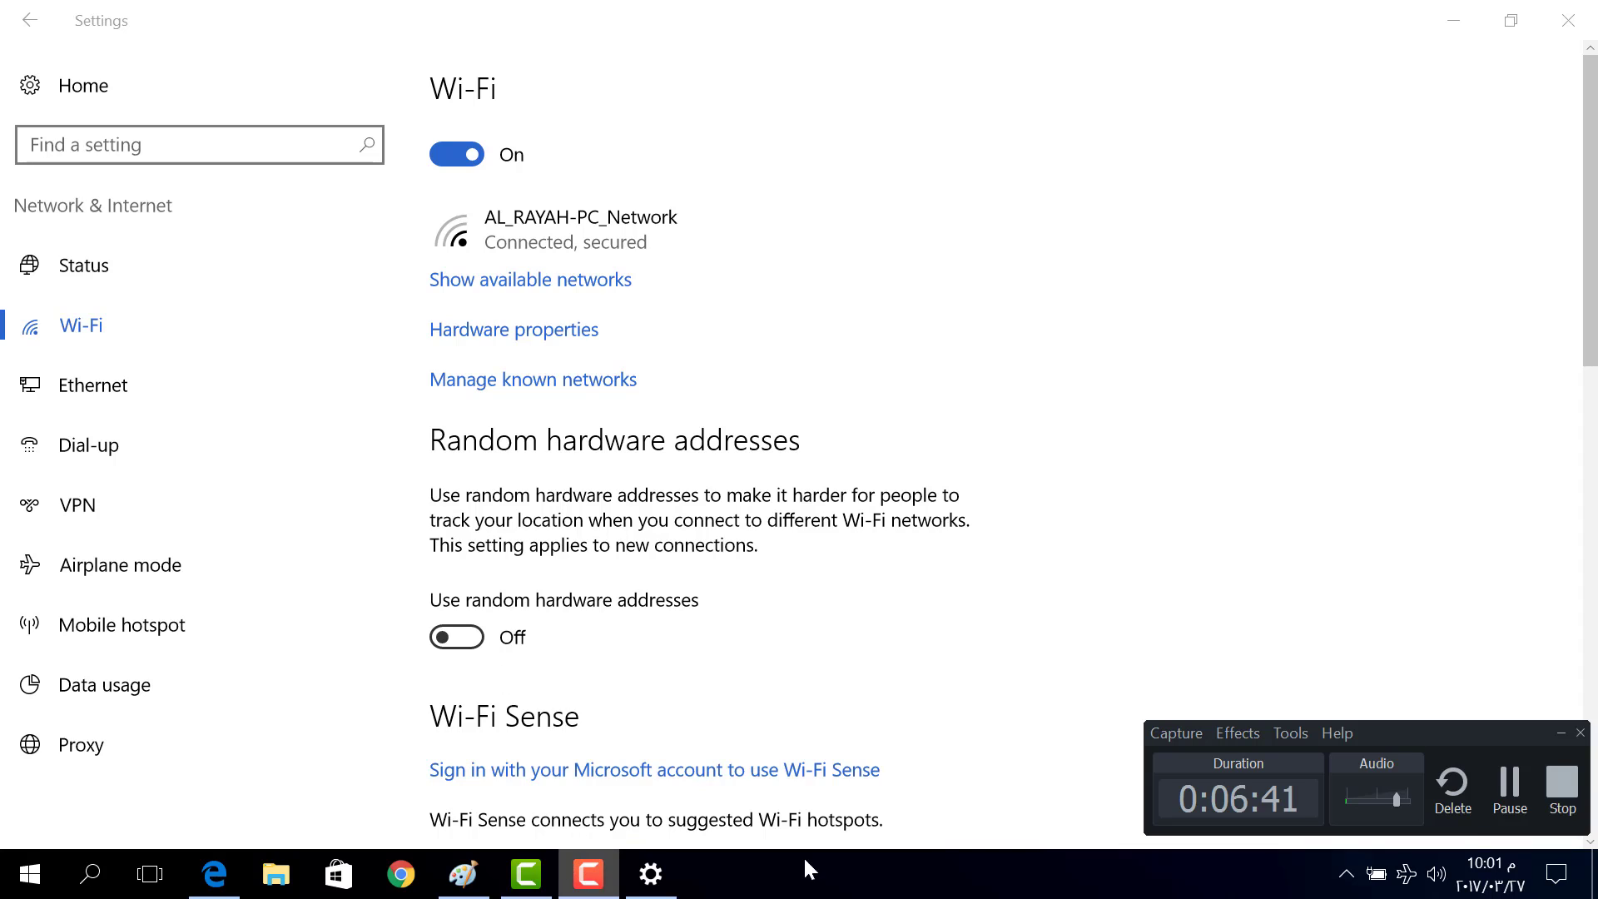